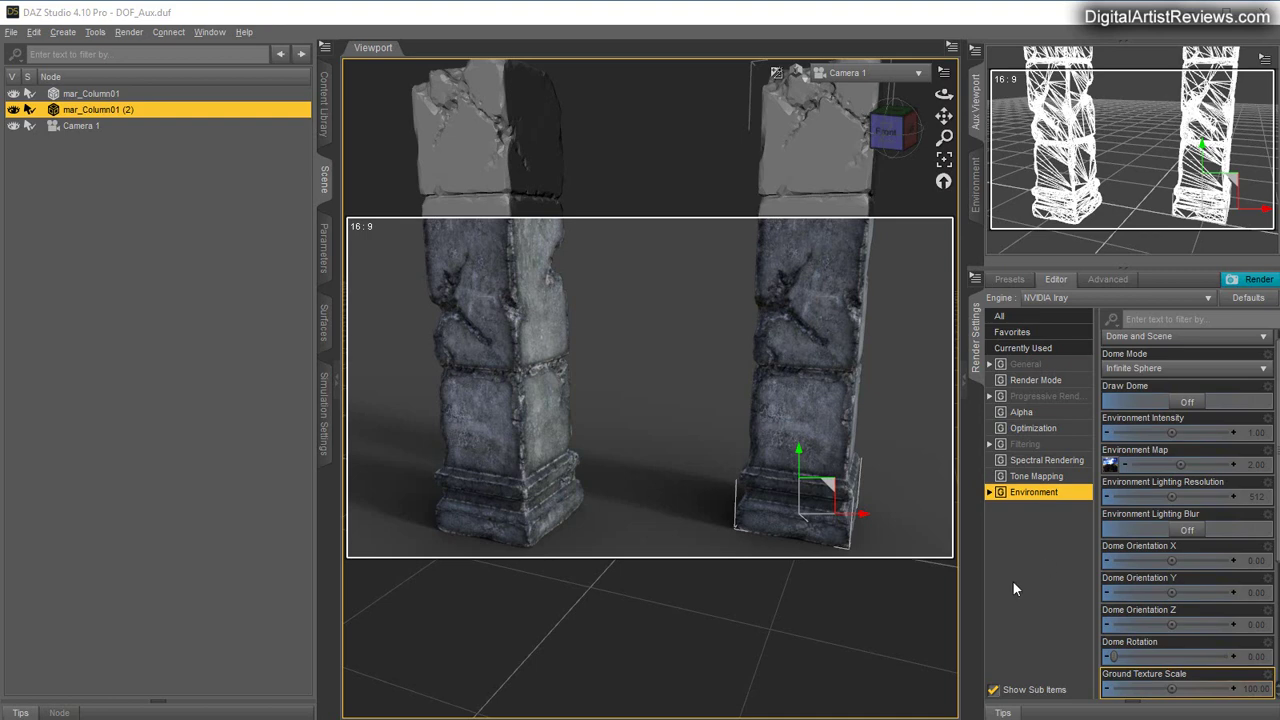
# Step: Select Camera 1 in the scene and turn on Depth of Field in its camera parameters
pyautogui.click(80, 126)
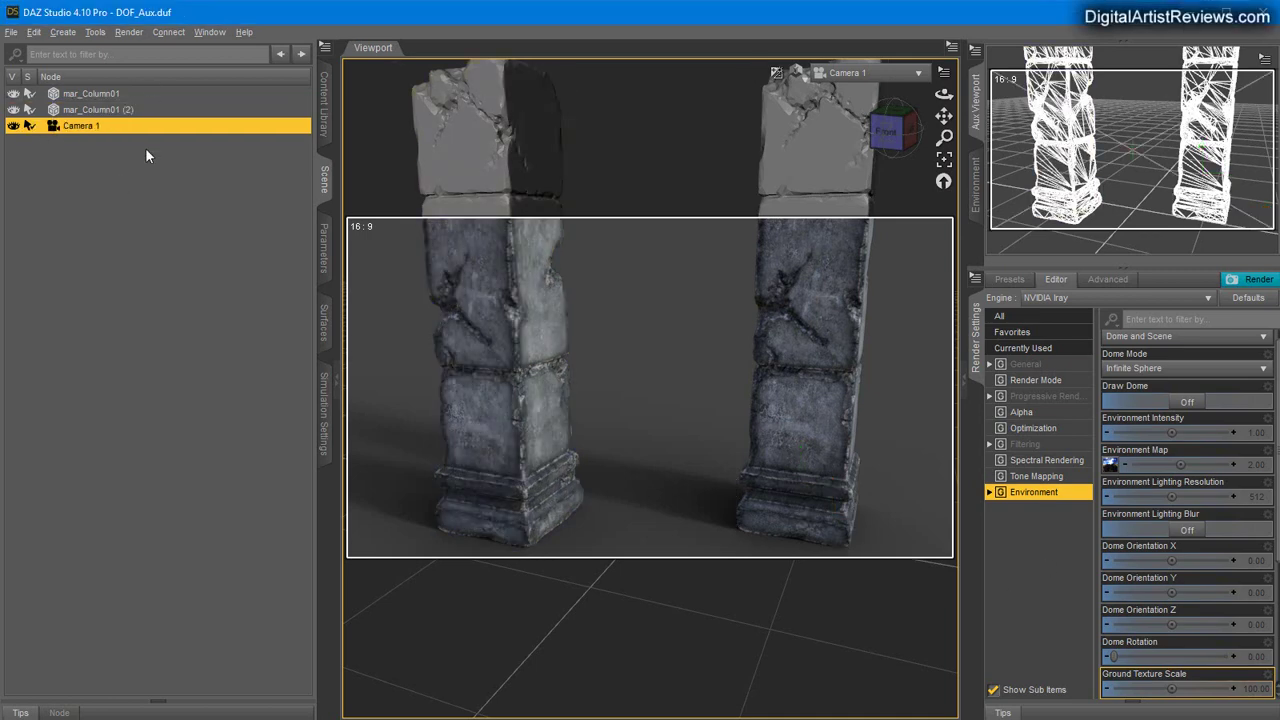
pyautogui.click(323, 252)
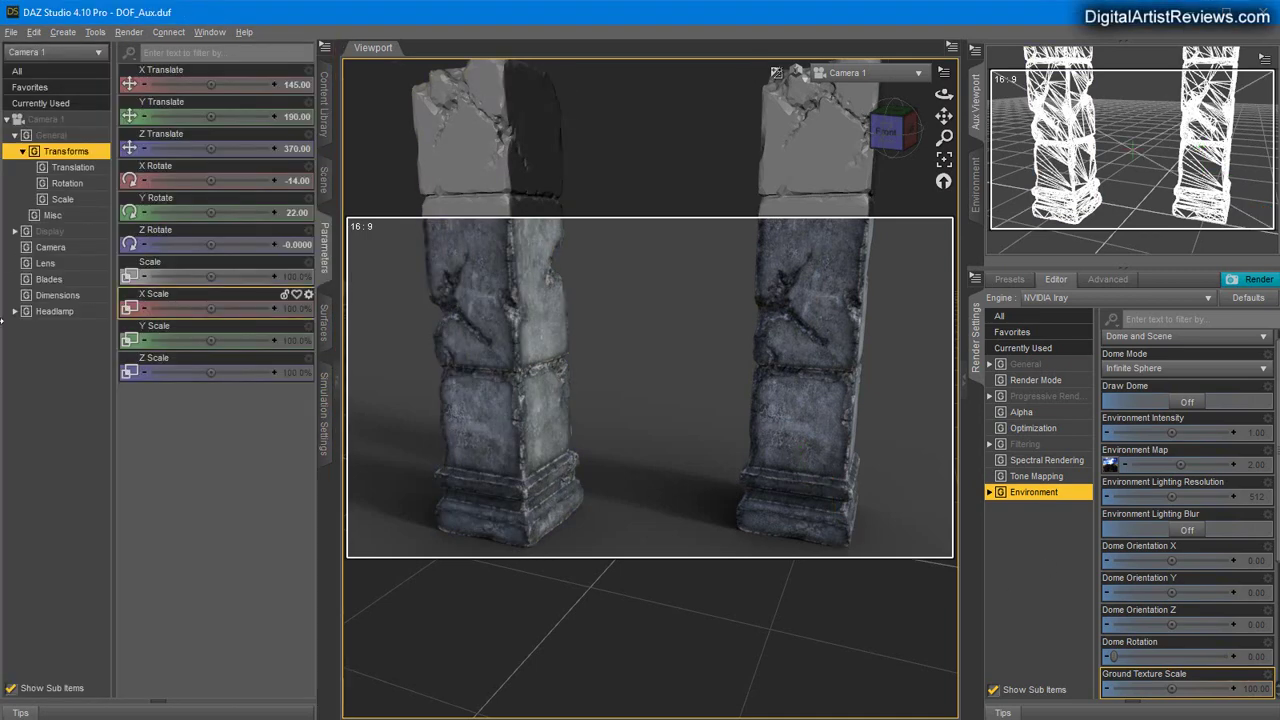
pyautogui.click(50, 247)
pyautogui.click(226, 182)
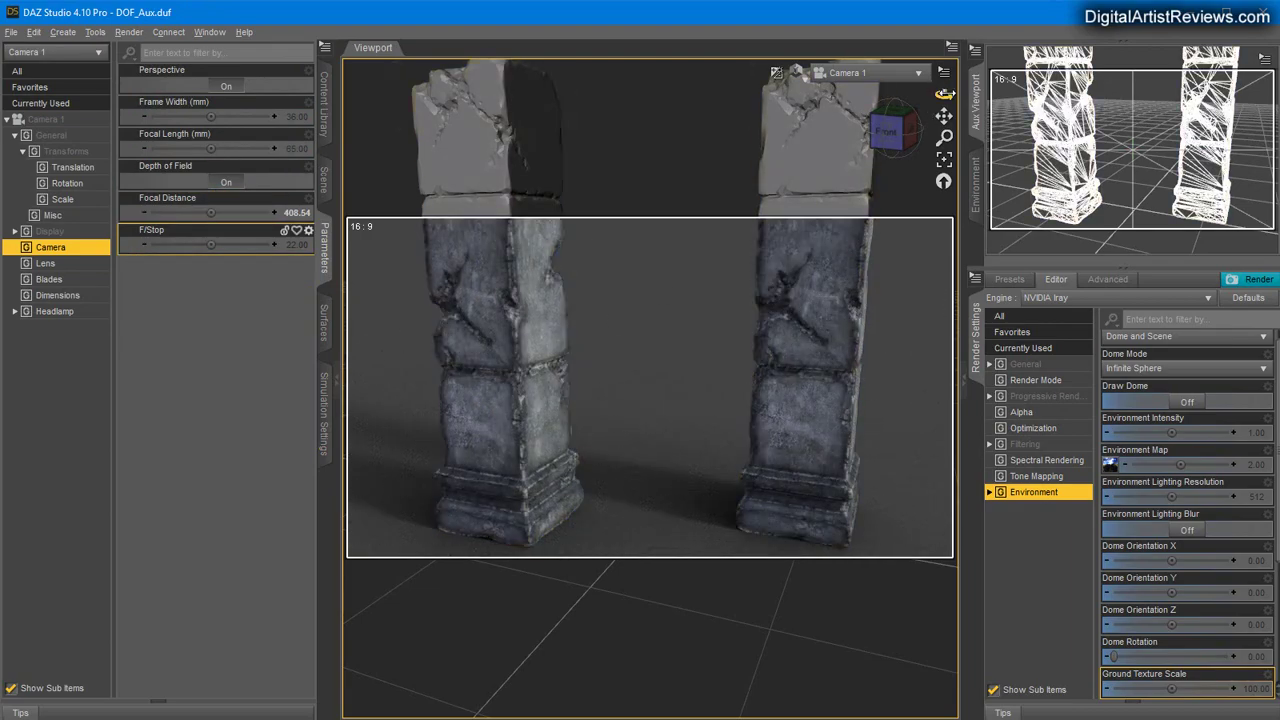
# Step: Orbit and move Camera 1 close to the near column with the other column behind it, raising the focal length to about 82.8 mm
pyautogui.moveTo(944, 94); pyautogui.dragTo(1052, 94)
pyautogui.moveTo(944, 137); pyautogui.dragTo(944, 92)
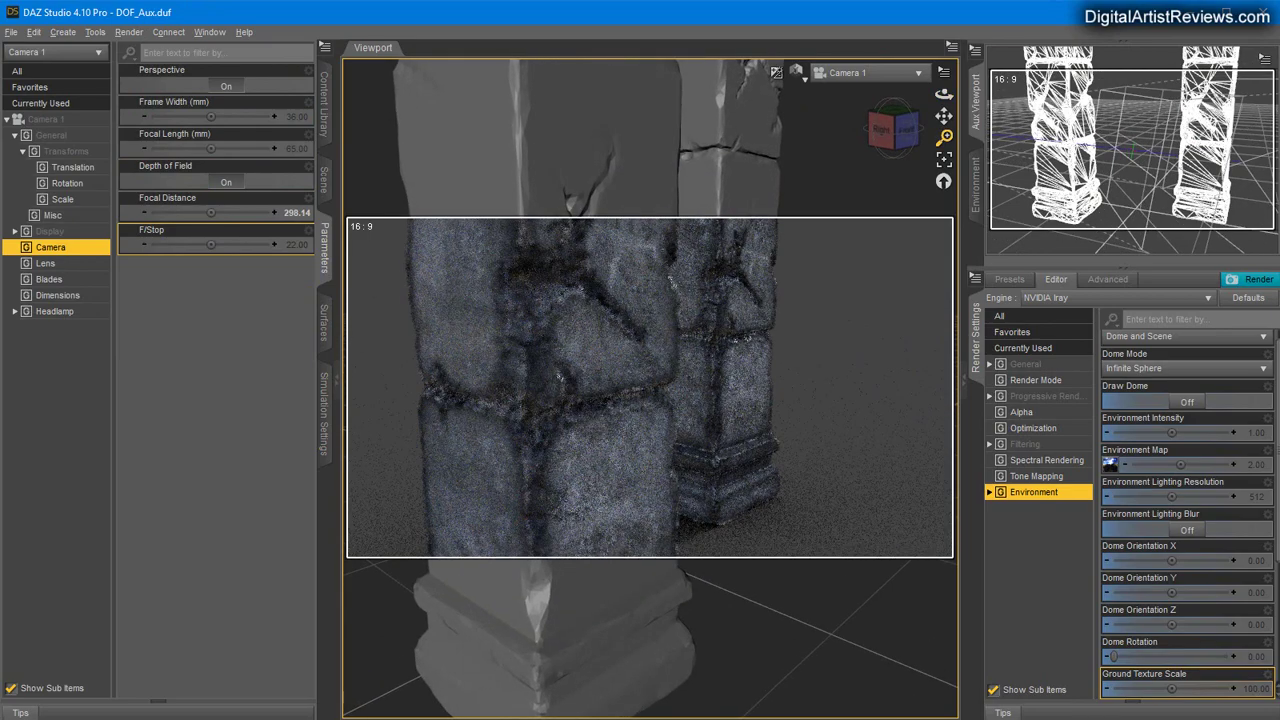
pyautogui.moveTo(944, 137); pyautogui.dragTo(944, 106, button='right')
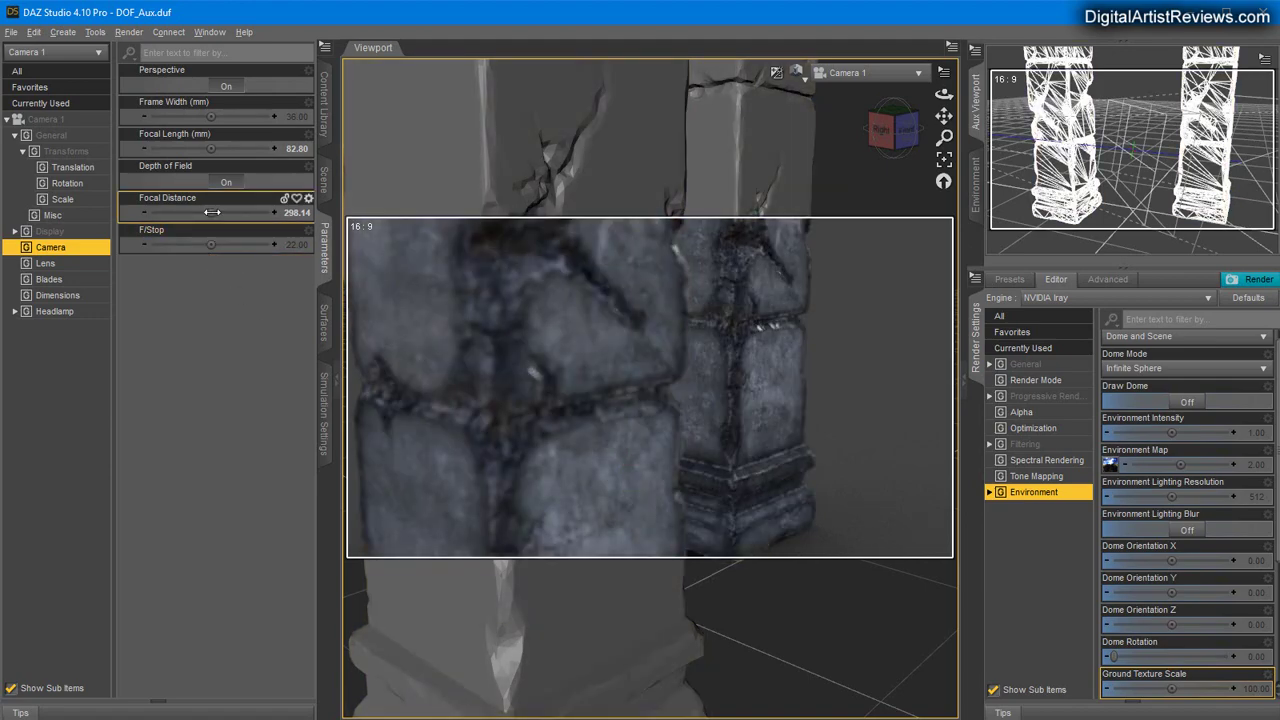
# Step: Set Camera 1's Focal Distance to 170 to focus on the near column
pyautogui.moveTo(216, 213); pyautogui.dragTo(200, 213)
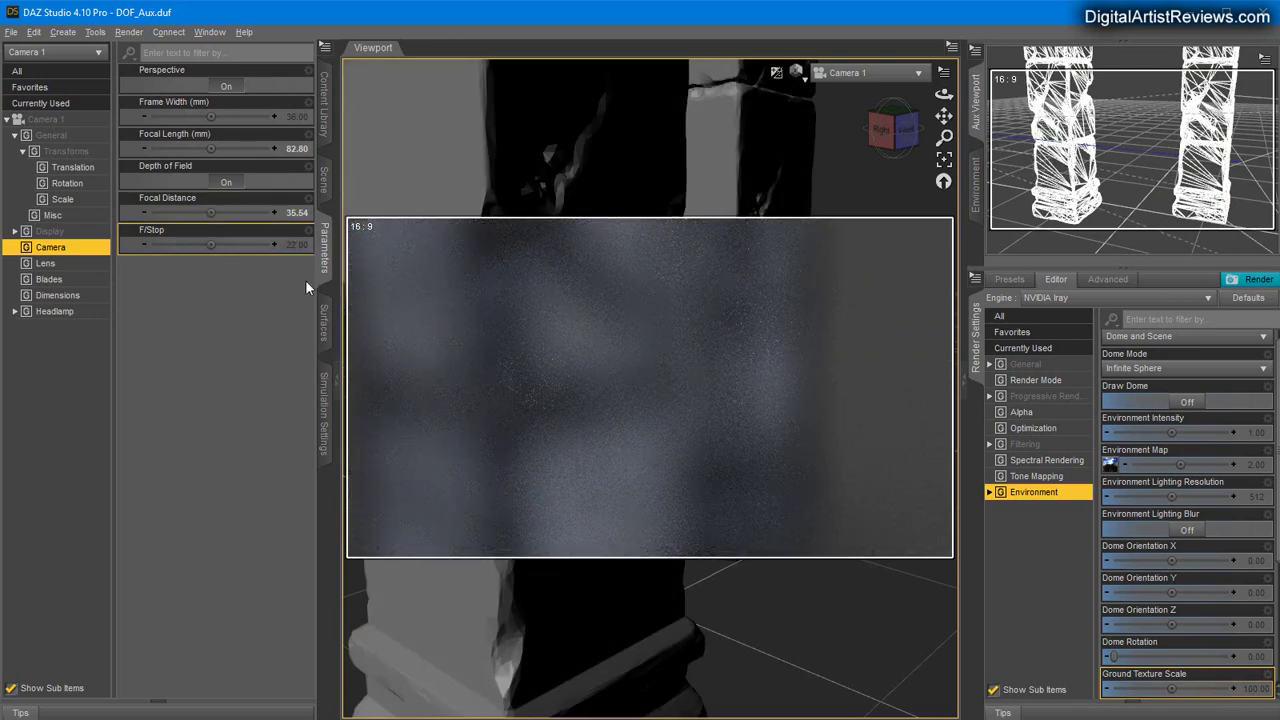
pyautogui.click(287, 214)
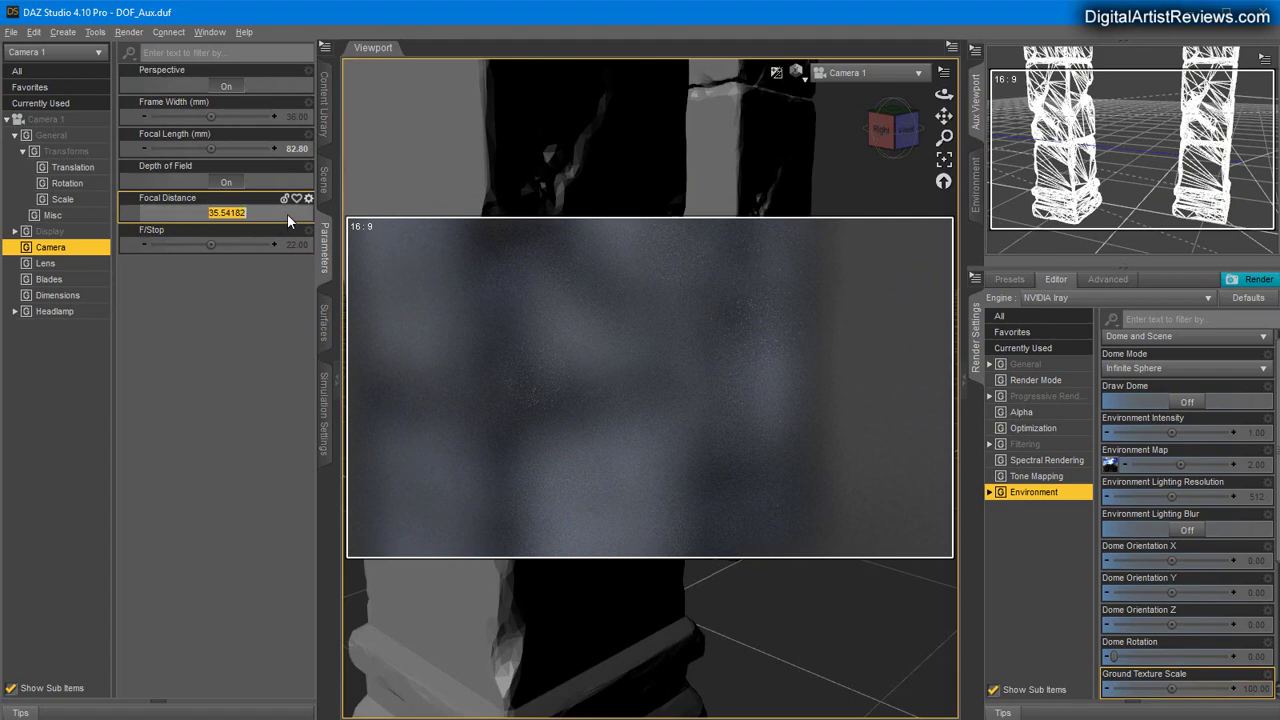
pyautogui.write('170')
pyautogui.press('Return')
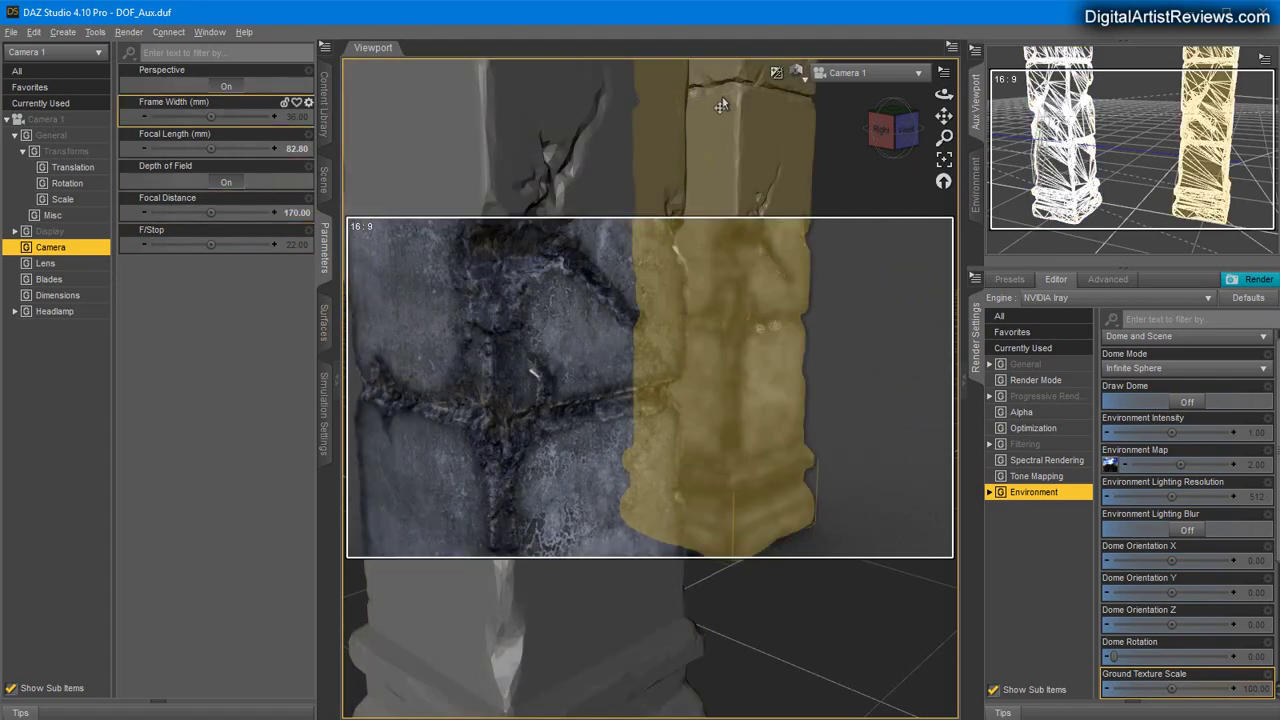
# Step: Switch the main viewport to Top View and raise Camera 1's Focal Distance to about 342.75, moving the focal zone to the far column
pyautogui.click(852, 73)
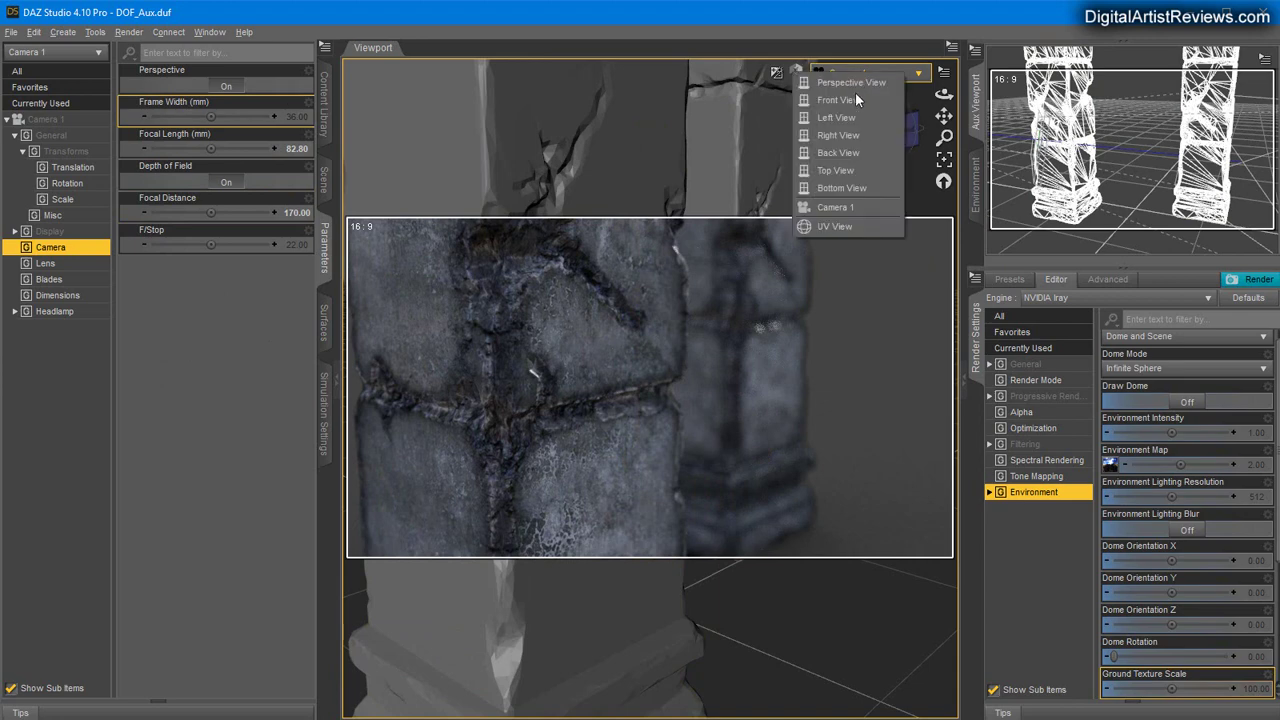
pyautogui.click(835, 170)
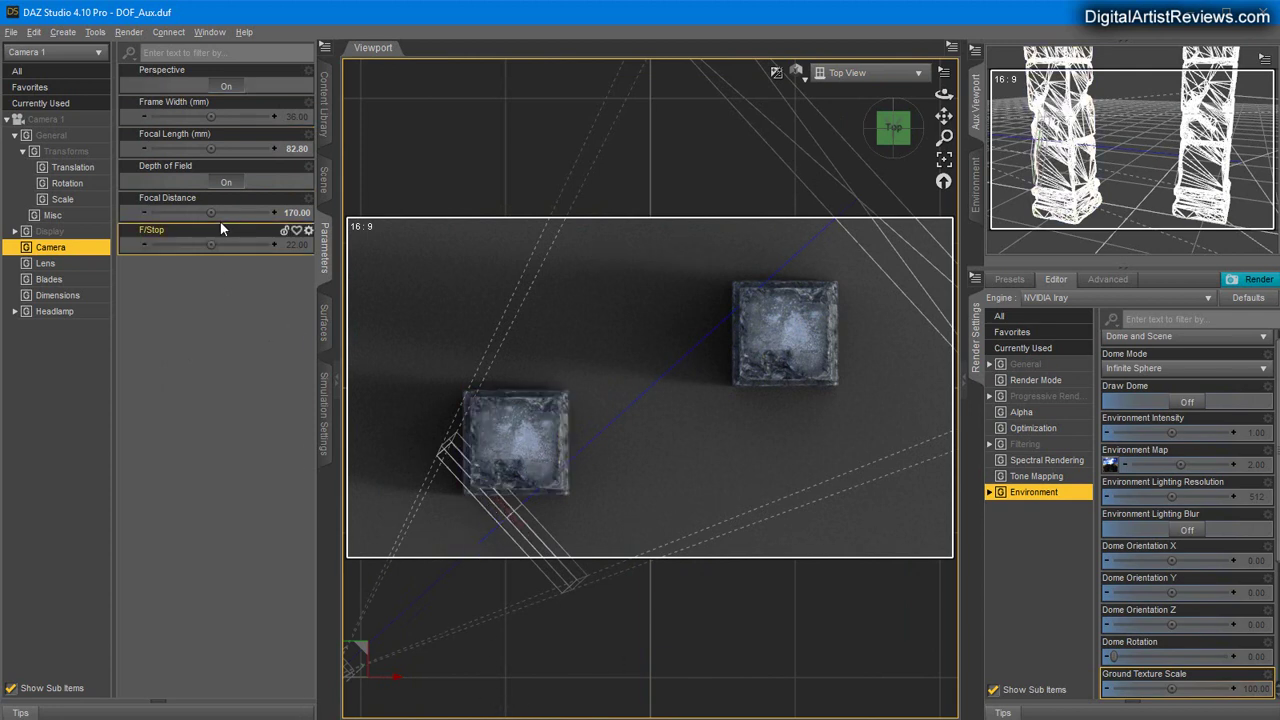
pyautogui.moveTo(211, 212); pyautogui.dragTo(243, 213)
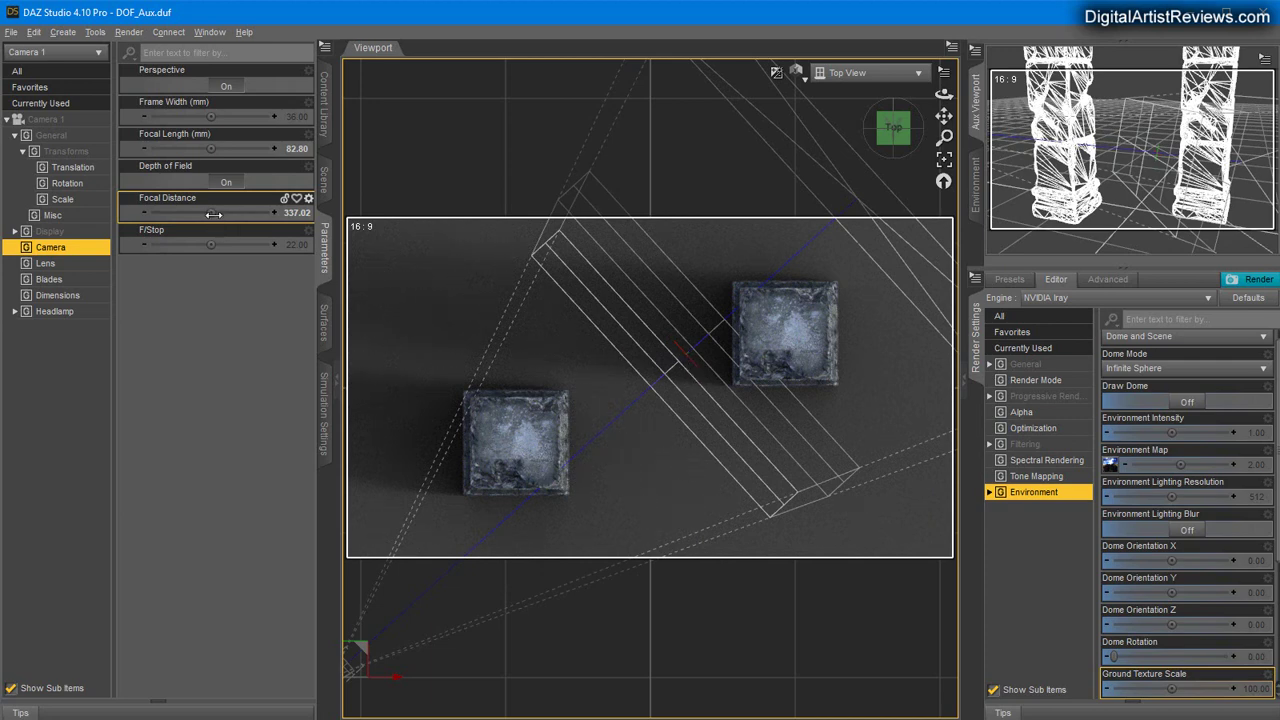
pyautogui.moveTo(213, 215); pyautogui.dragTo(216, 214)
# Step: Return the main viewport to Camera 1 and orbit it slightly so both columns stay in frame
pyautogui.click(843, 73)
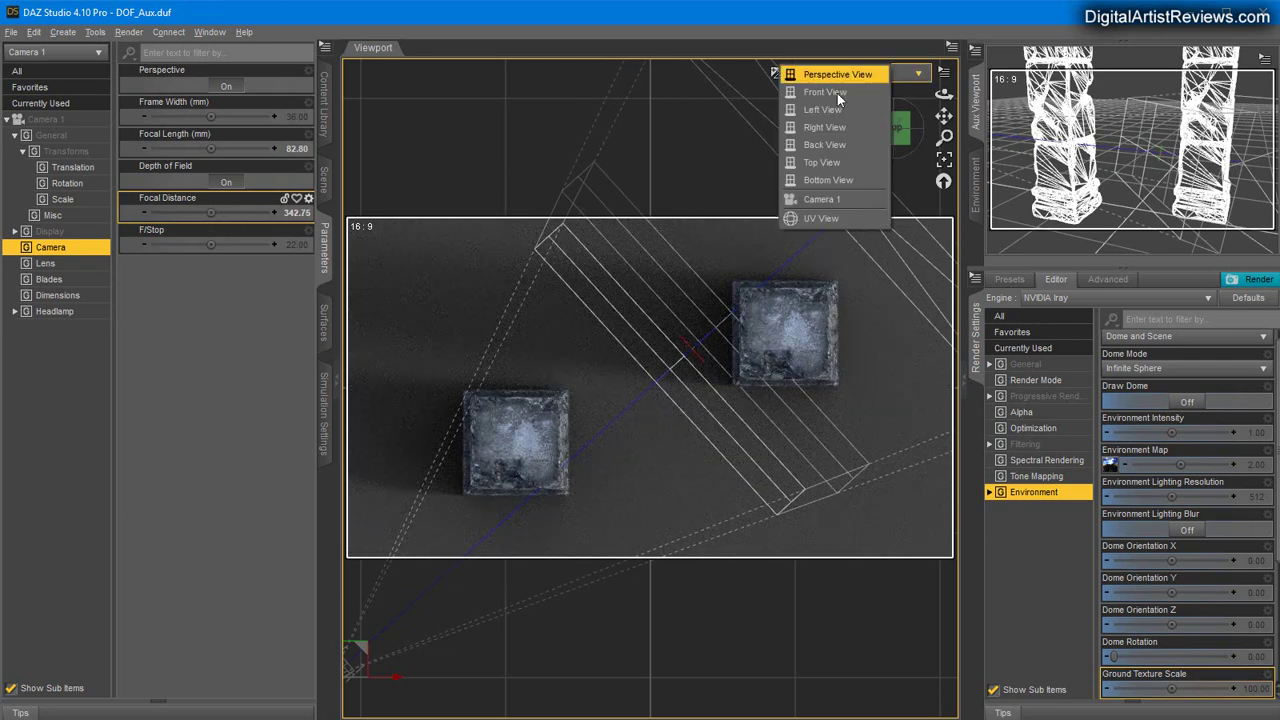
pyautogui.click(822, 199)
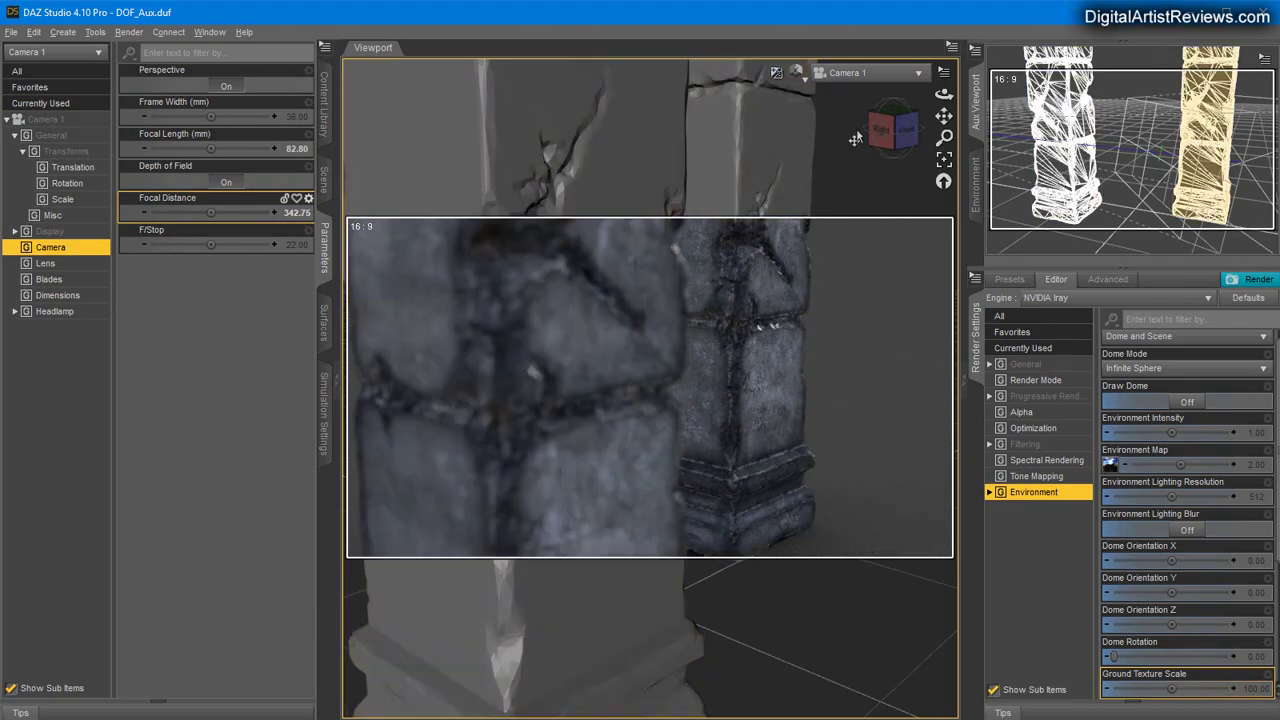
pyautogui.moveTo(944, 94); pyautogui.dragTo(984, 94)
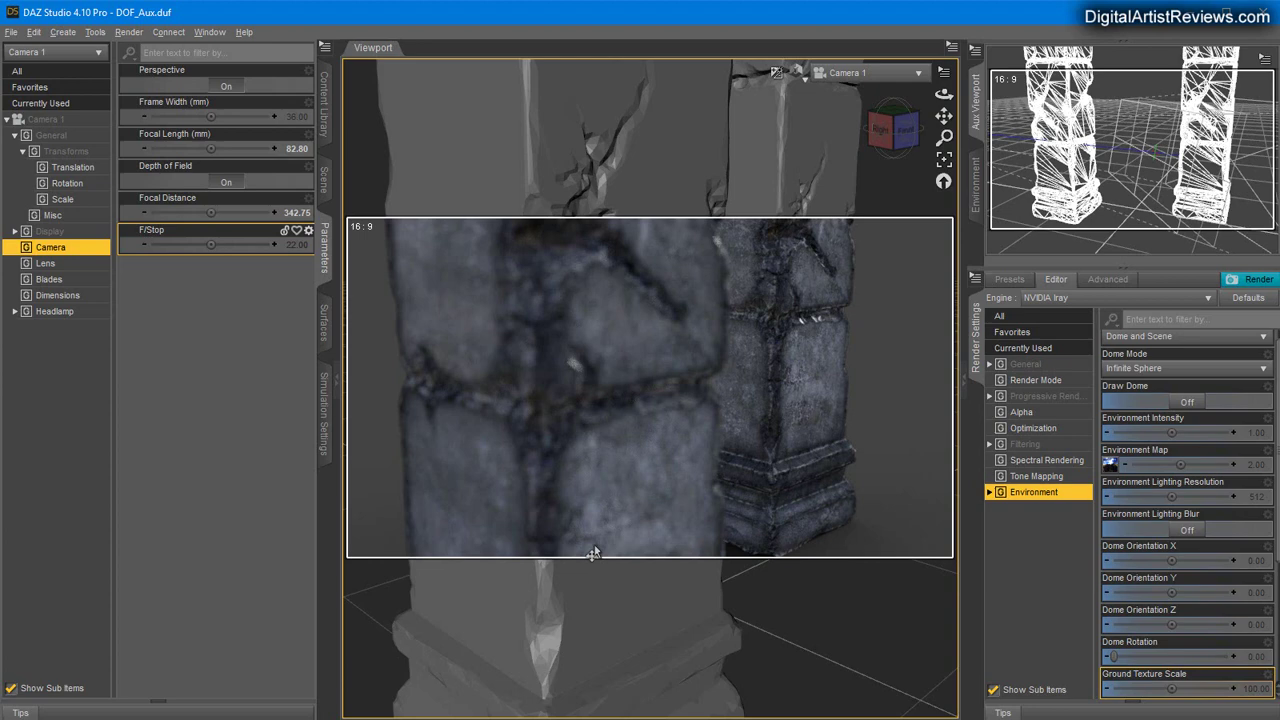
pyautogui.click(803, 85)
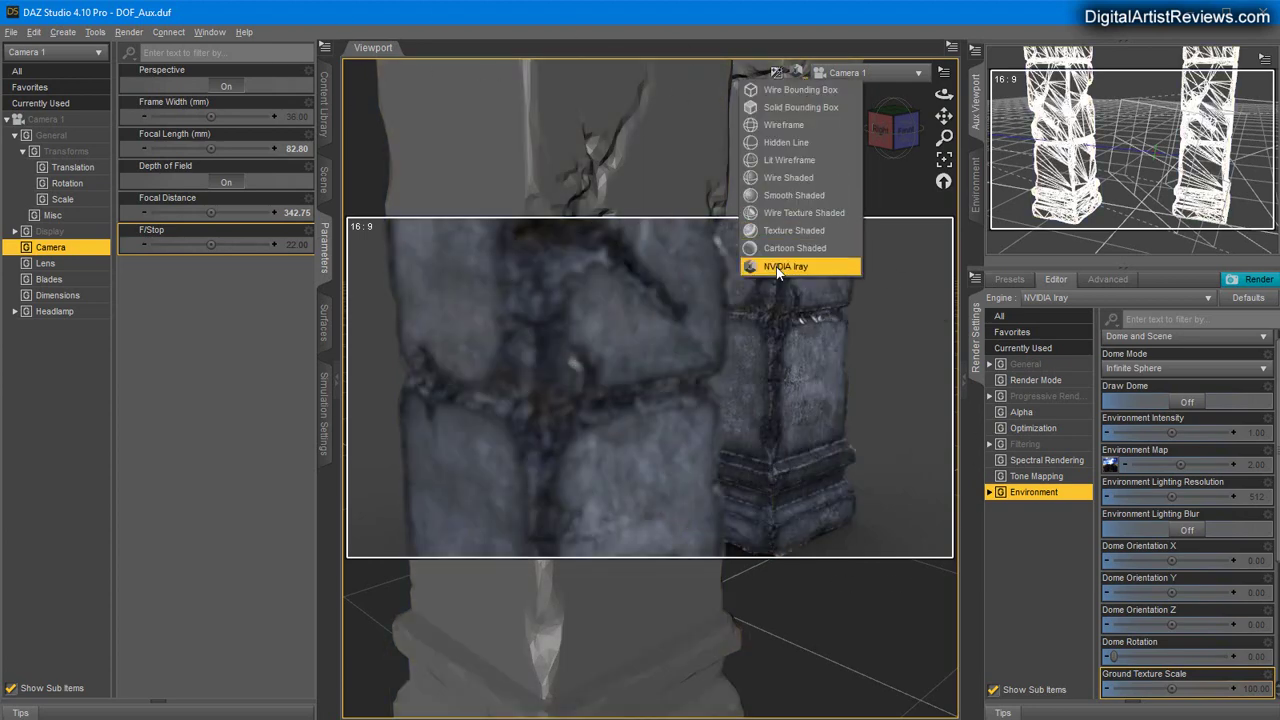
pyautogui.click(560, 18)
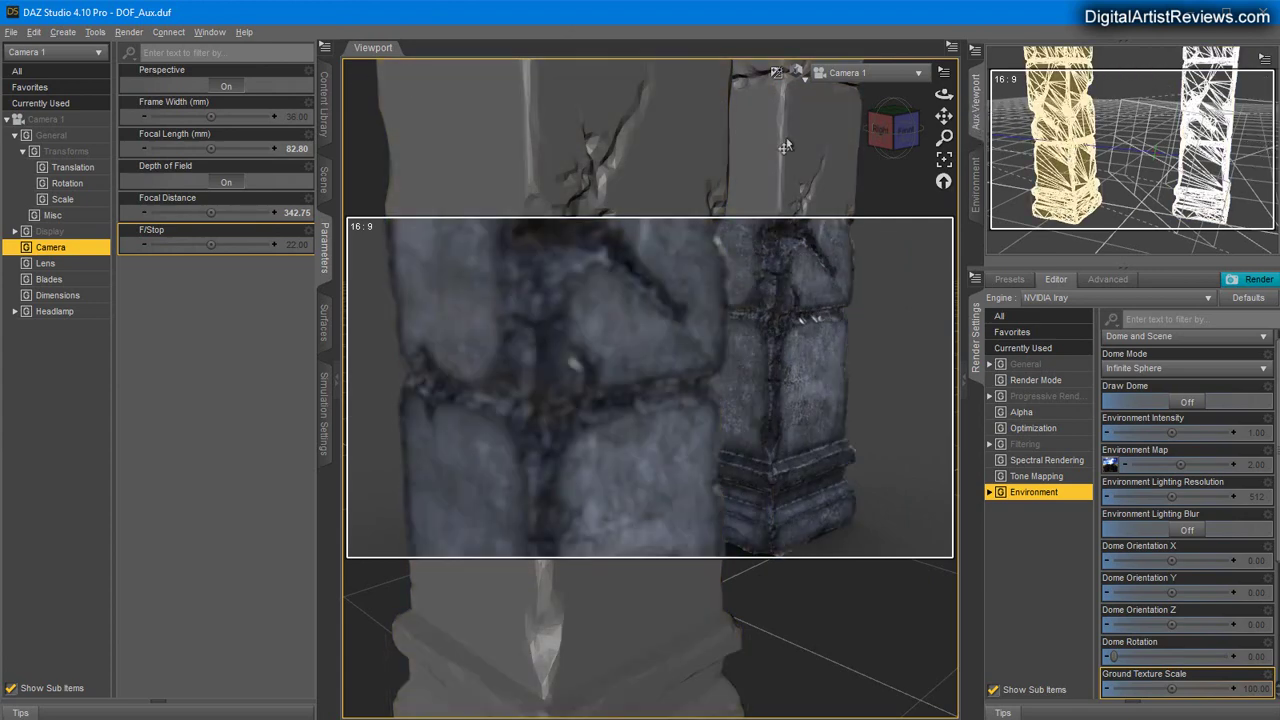
pyautogui.click(201, 35)
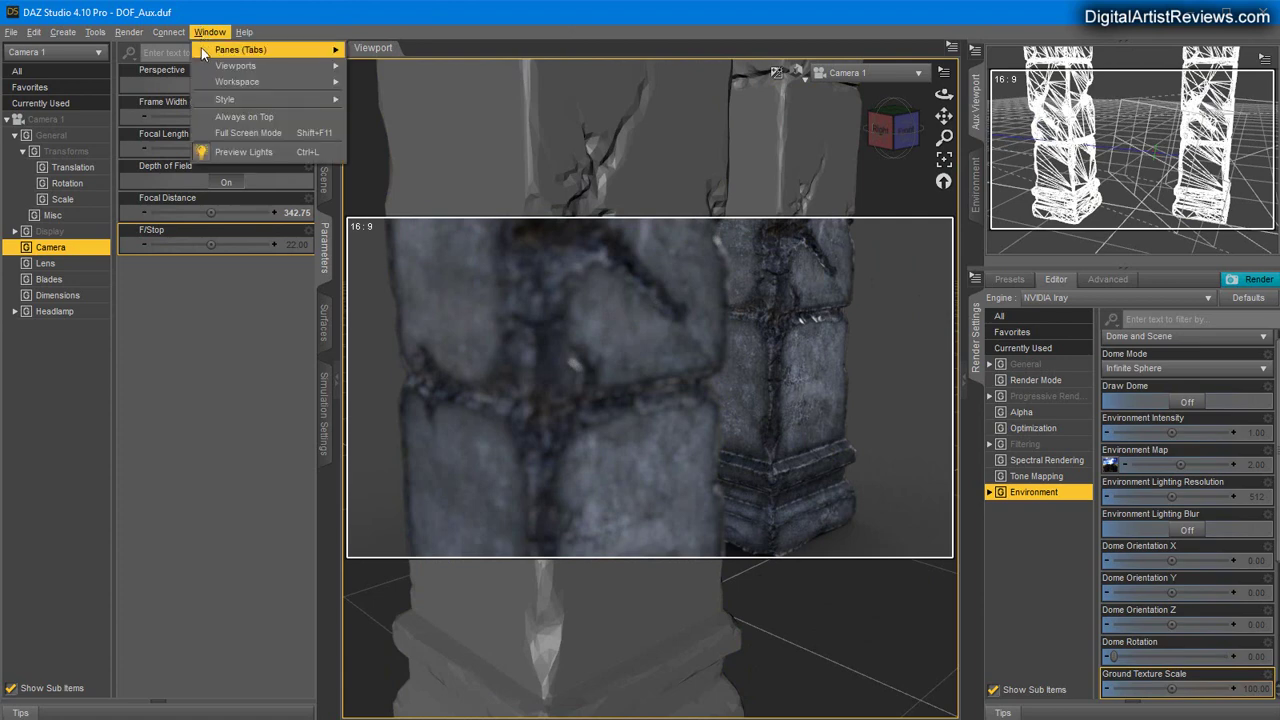
pyautogui.moveTo(236, 48)
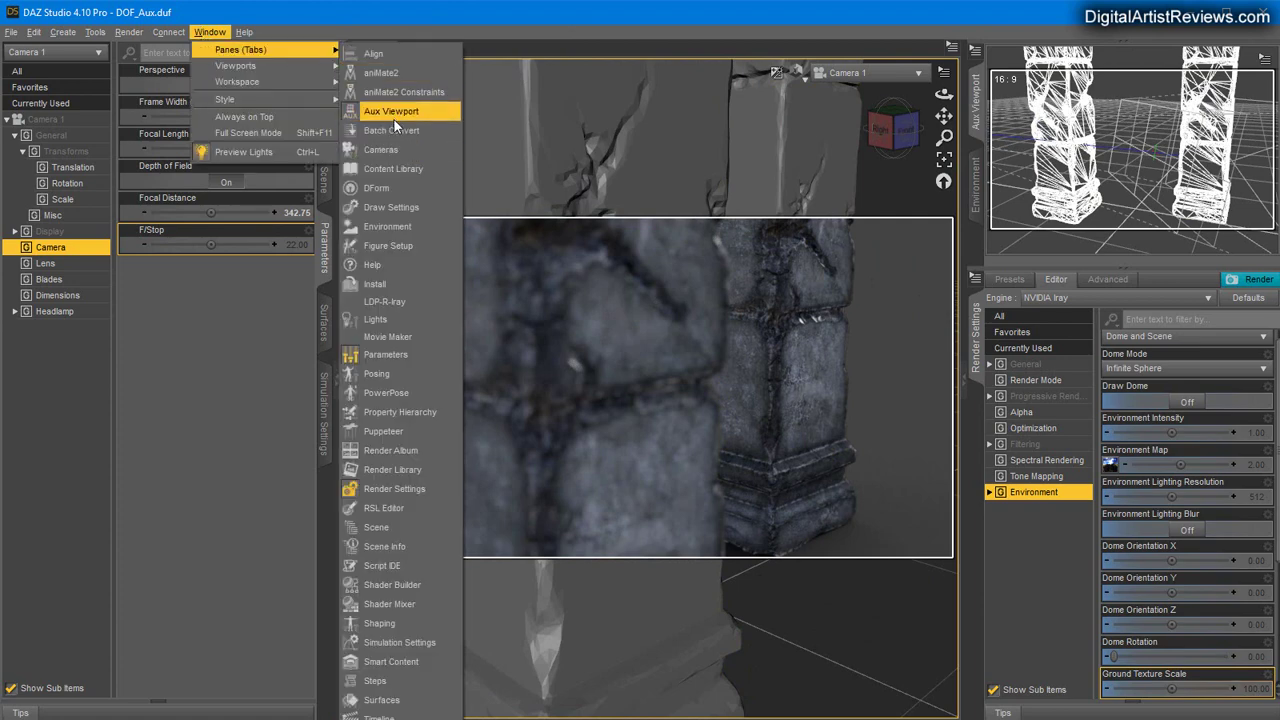
pyautogui.click(472, 27)
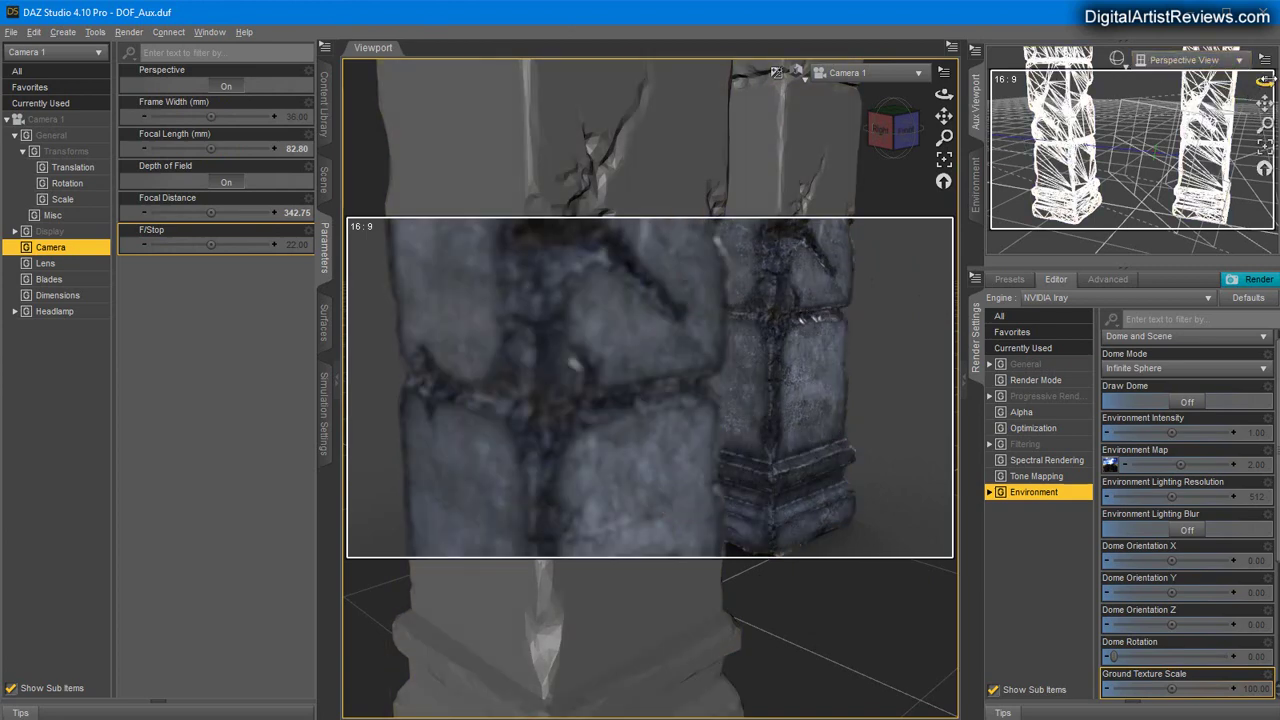
# Step: Angle the Aux Viewport's perspective on both columns and the focal plane, and set Camera 1's Focal Distance to about 318.5
pyautogui.moveTo(1265, 81)
pyautogui.mouseDown()
pyautogui.moveTo(1264, 62)
pyautogui.moveTo(1264, 86)
pyautogui.mouseUp()
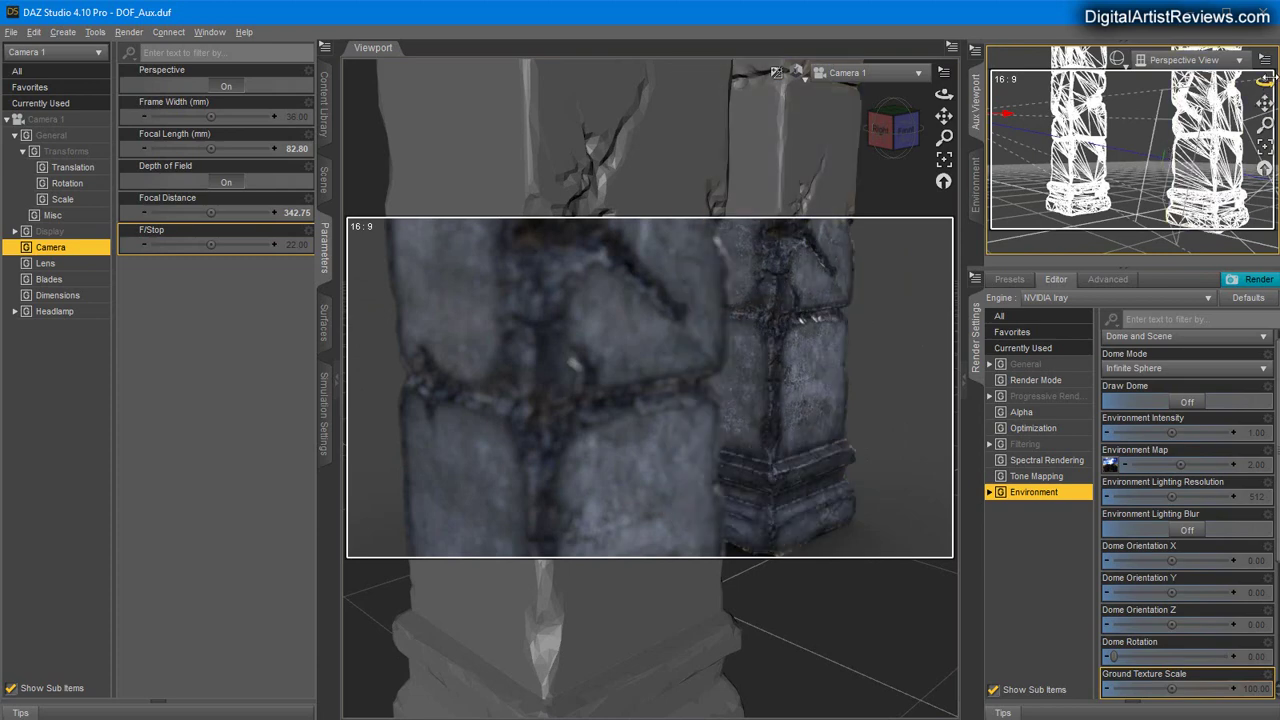
pyautogui.moveTo(1264, 82)
pyautogui.mouseDown()
pyautogui.moveTo(1264, 142)
pyautogui.moveTo(1264, 82)
pyautogui.mouseUp()
pyautogui.moveTo(1040, 168); pyautogui.dragTo(1030, 176)
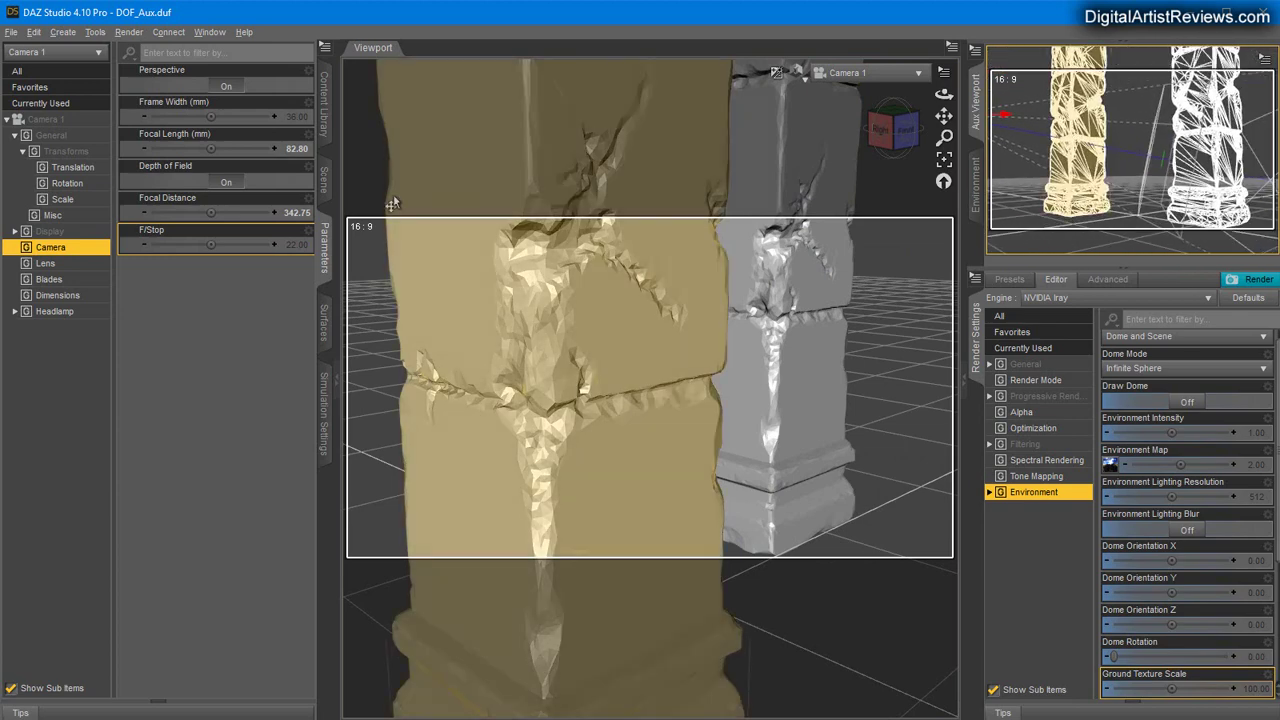
pyautogui.moveTo(208, 212)
pyautogui.mouseDown()
pyautogui.moveTo(175, 212)
pyautogui.moveTo(189, 212)
pyautogui.mouseUp()
pyautogui.click(609, 491)
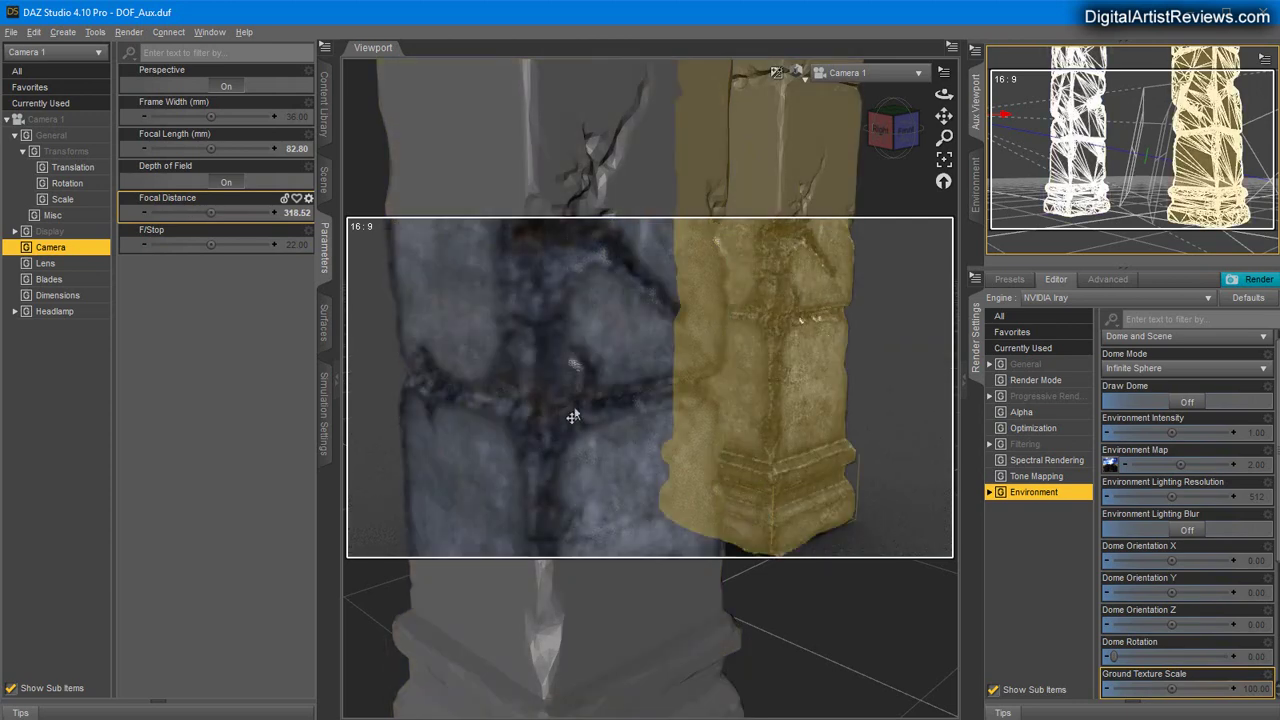
pyautogui.click(739, 420)
pyautogui.click(1155, 155)
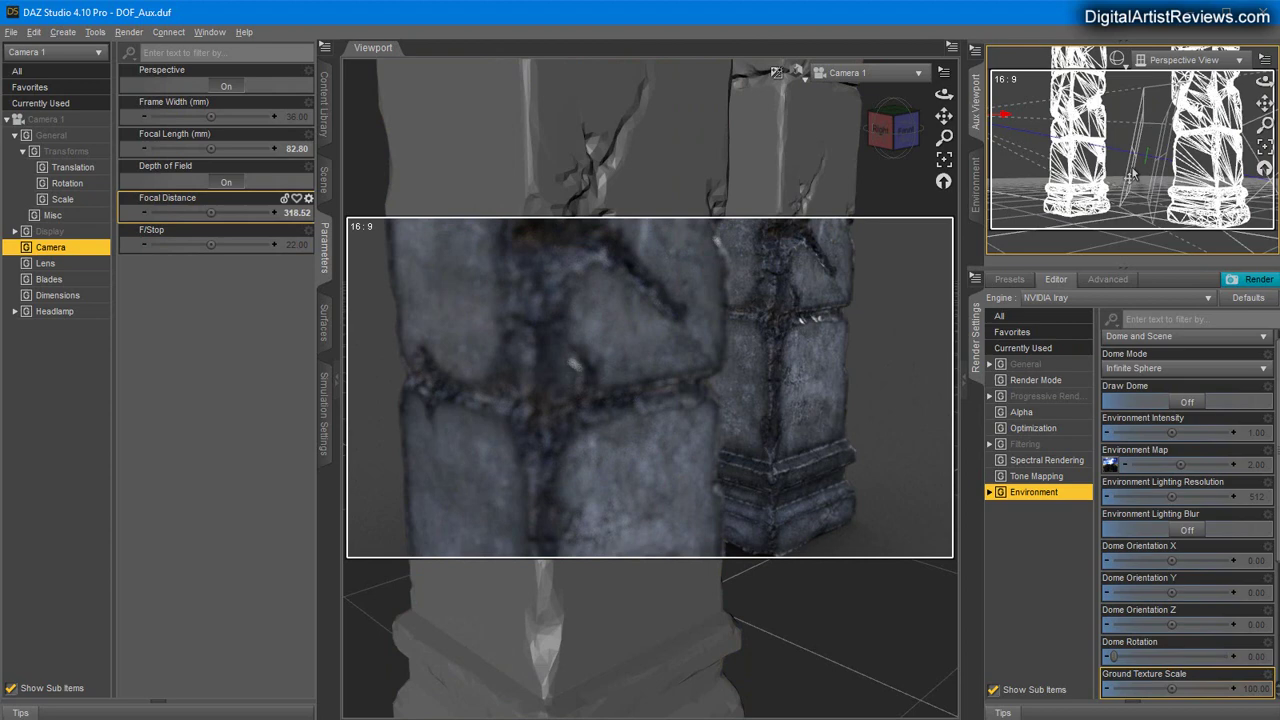
# Step: Try Wireframe shading in the Aux Viewport and set it back to Hidden Line
pyautogui.click(1120, 63)
pyautogui.click(1110, 112)
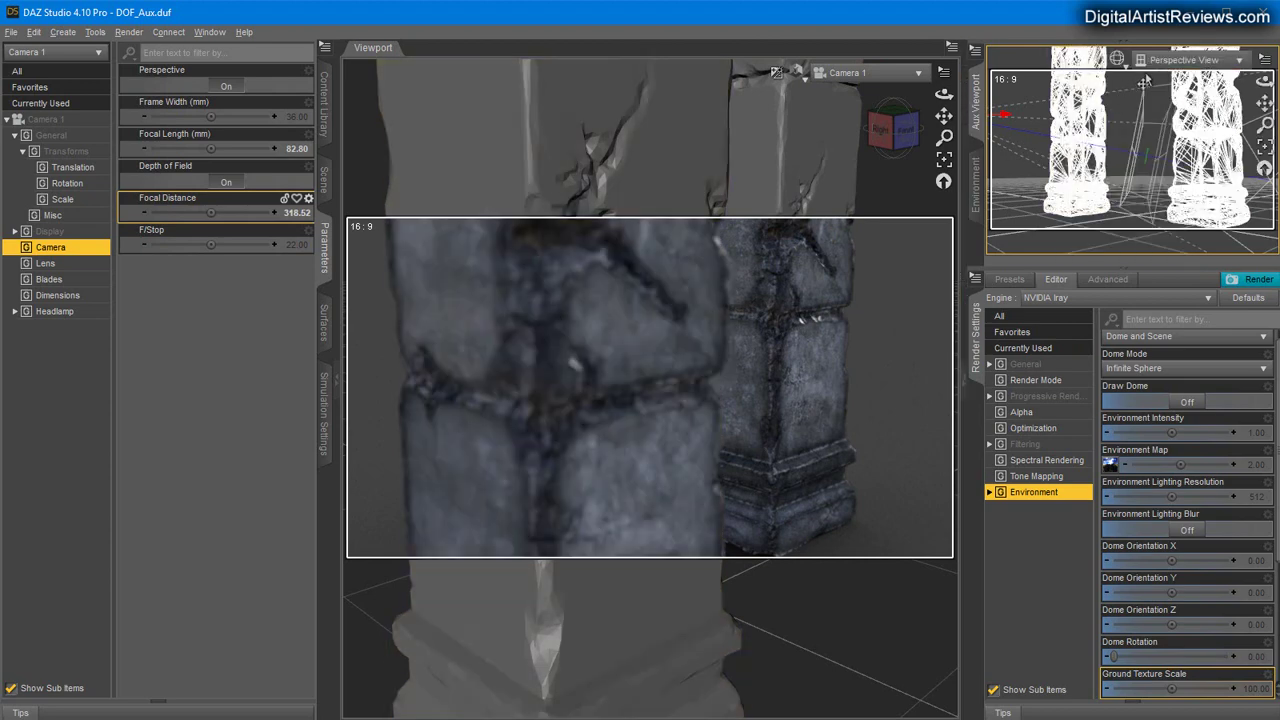
pyautogui.click(1118, 60)
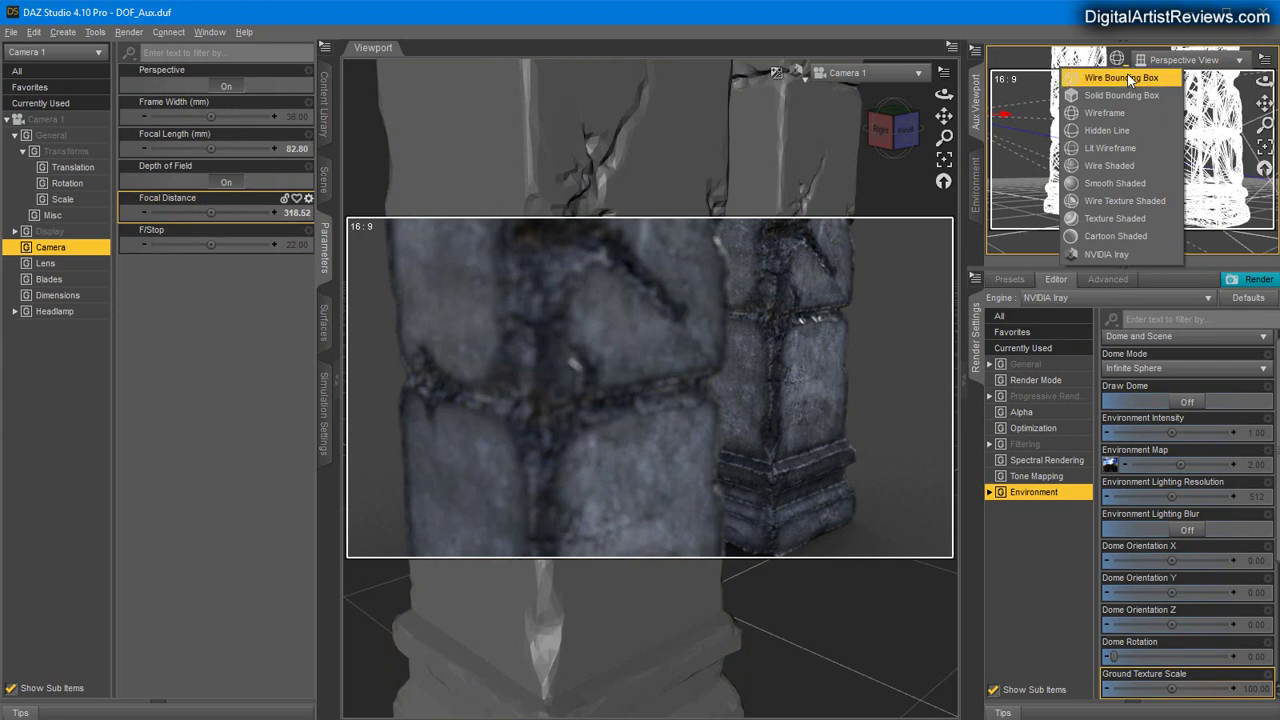
pyautogui.click(1113, 131)
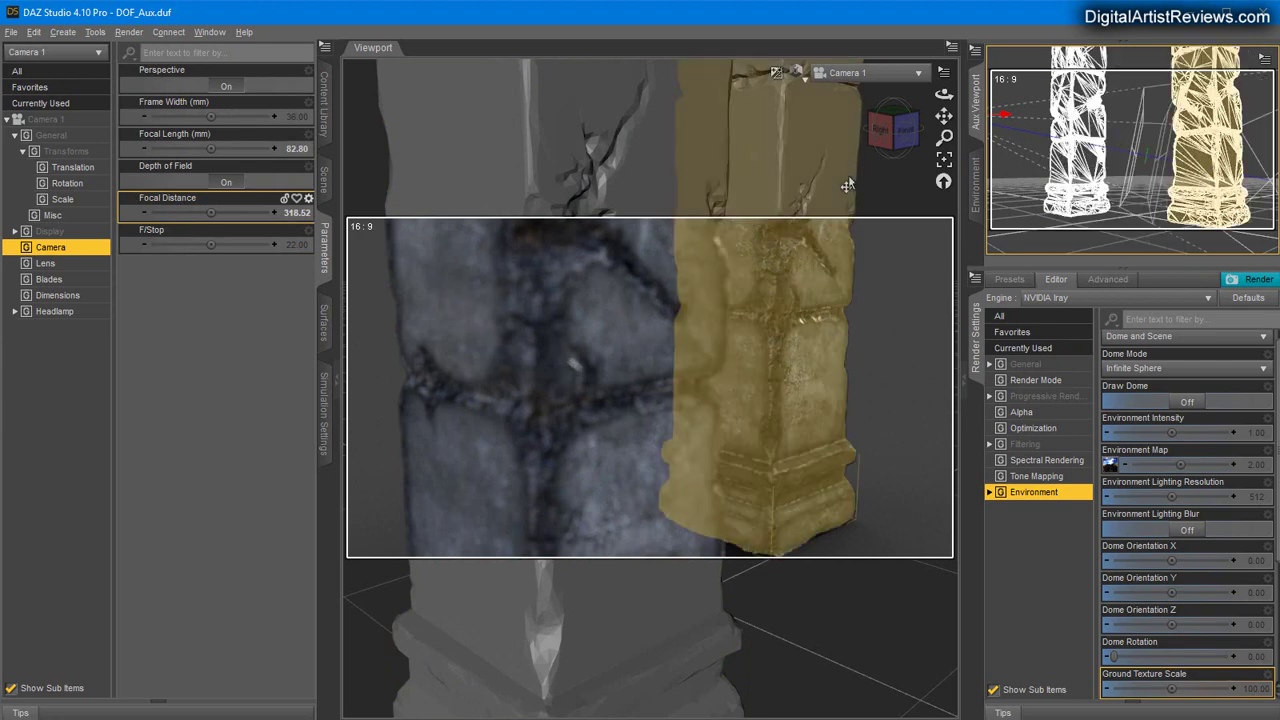
# Step: Switch the Aux Viewport to Top View and bring Camera 1's Focal Distance to about 160.2, at the near column
pyautogui.moveTo(208, 213); pyautogui.dragTo(236, 213)
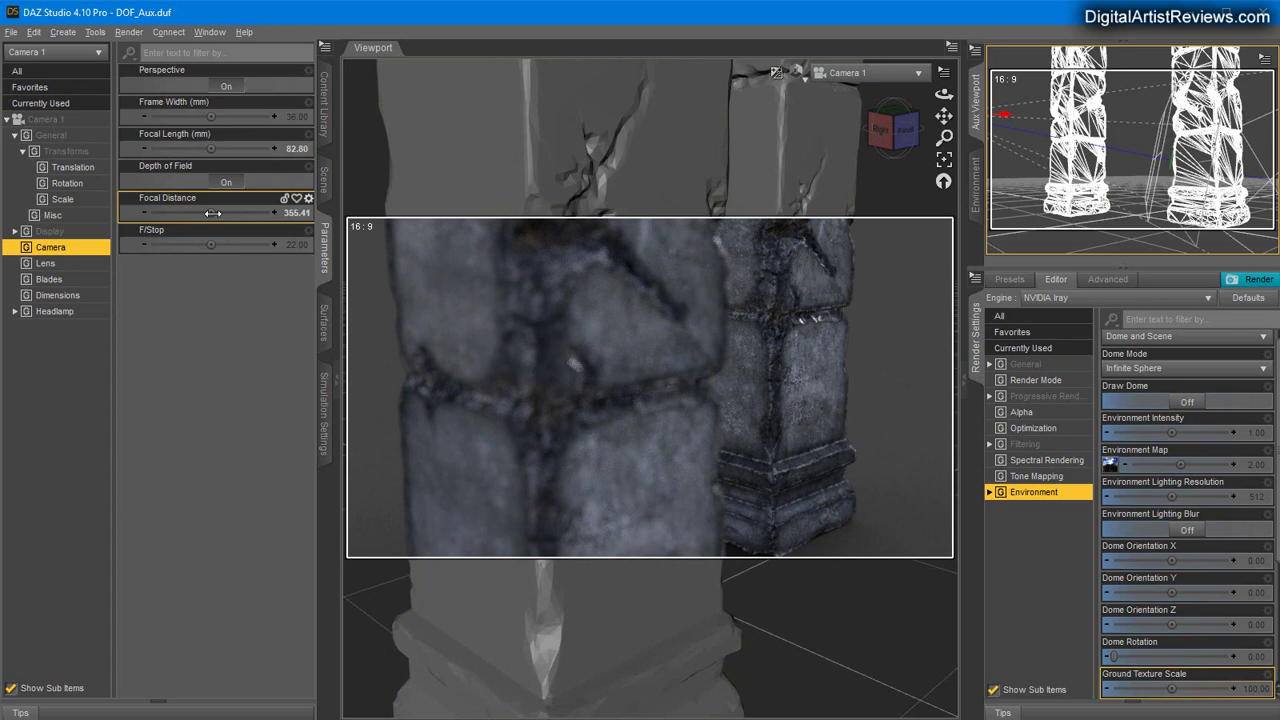
pyautogui.moveTo(212, 213); pyautogui.dragTo(150, 213)
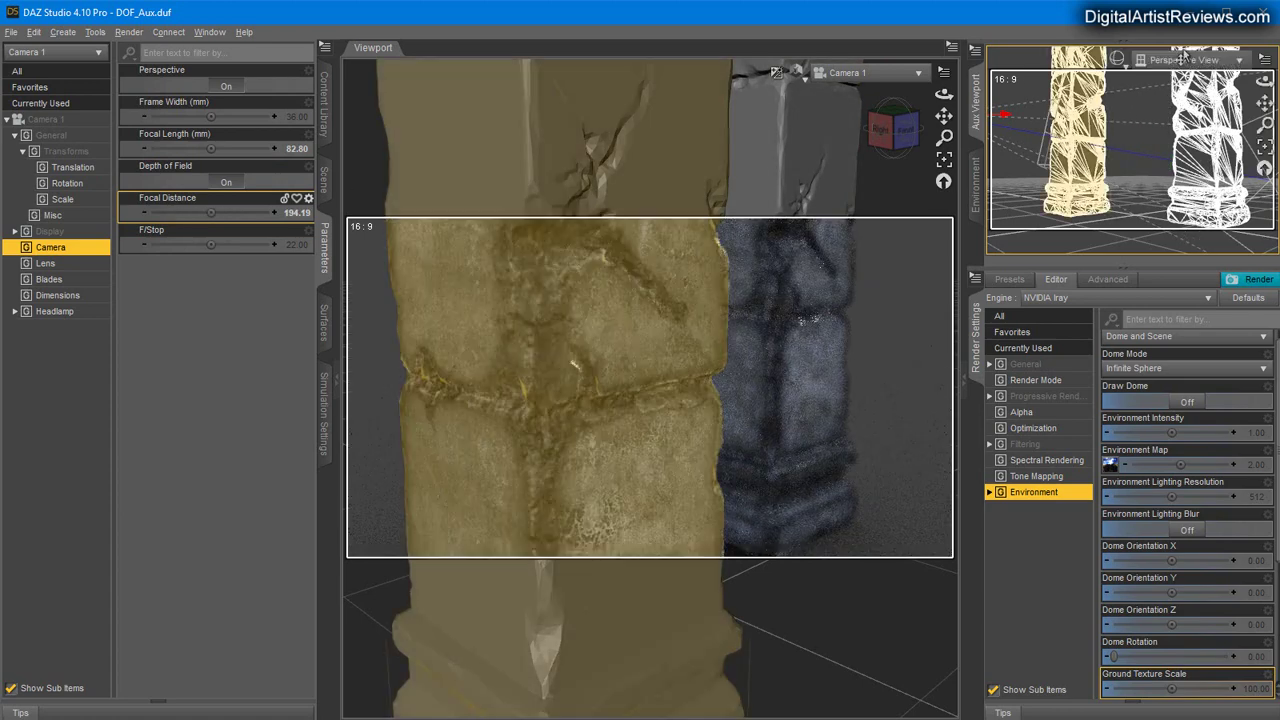
pyautogui.click(1181, 60)
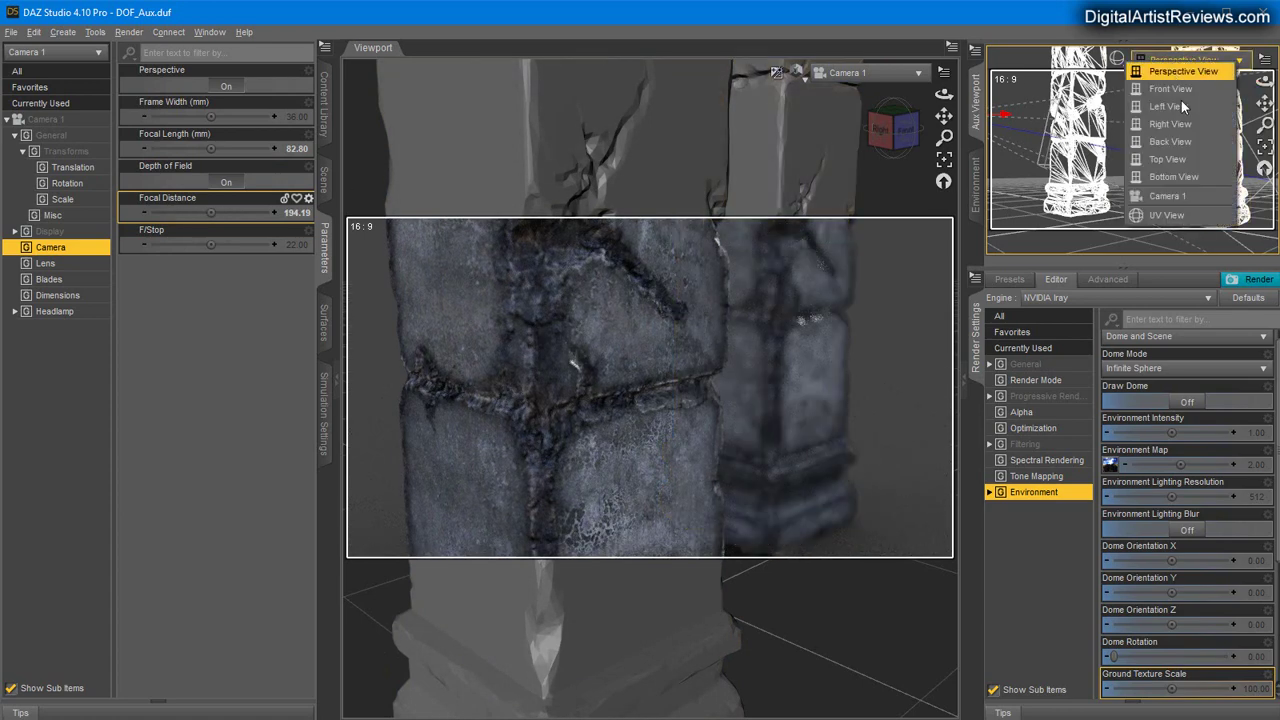
pyautogui.click(1167, 160)
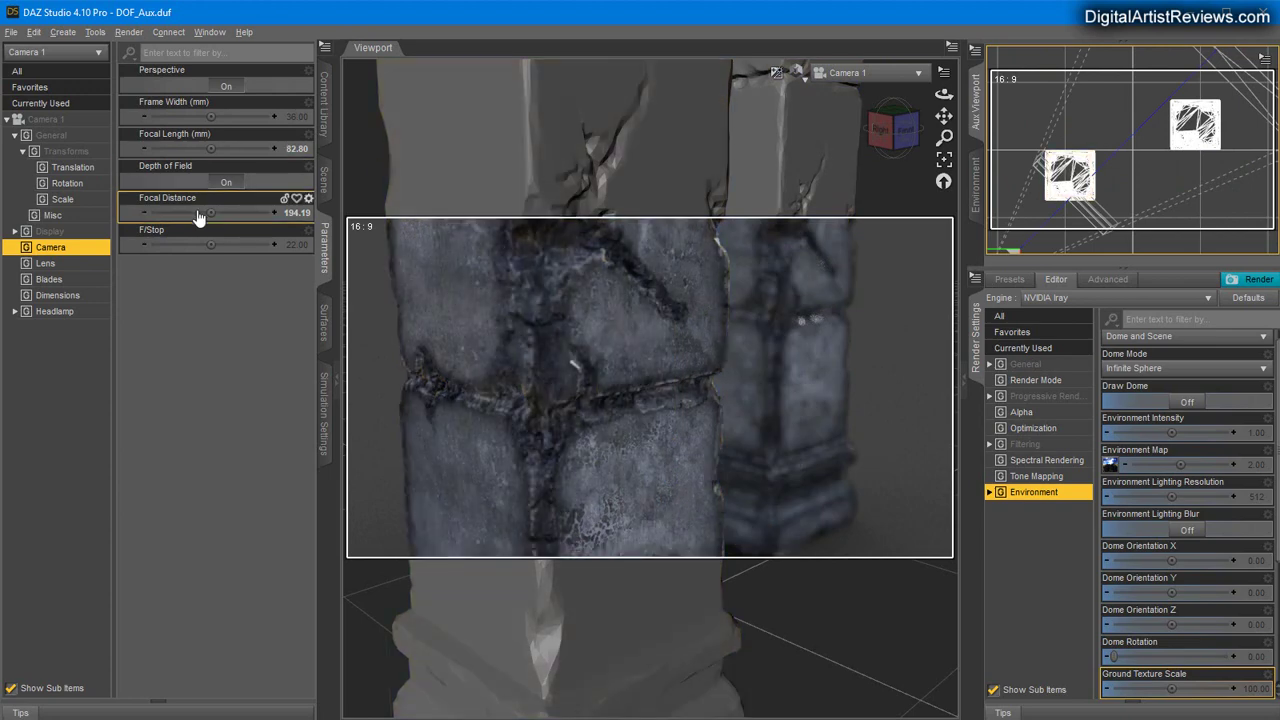
pyautogui.moveTo(199, 217); pyautogui.dragTo(189, 213)
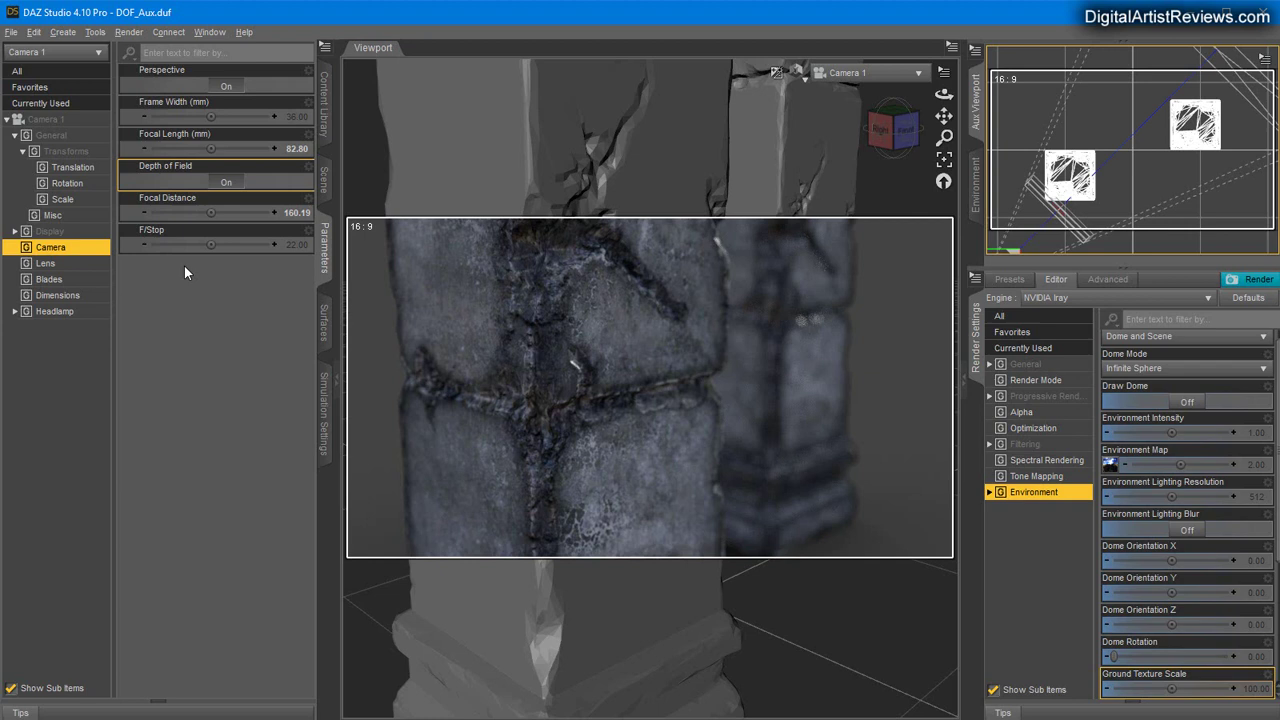
# Step: Set Camera 1's F/Stop to 10 and check its focal zone in the Aux Viewport's top view
pyautogui.moveTo(211, 237)
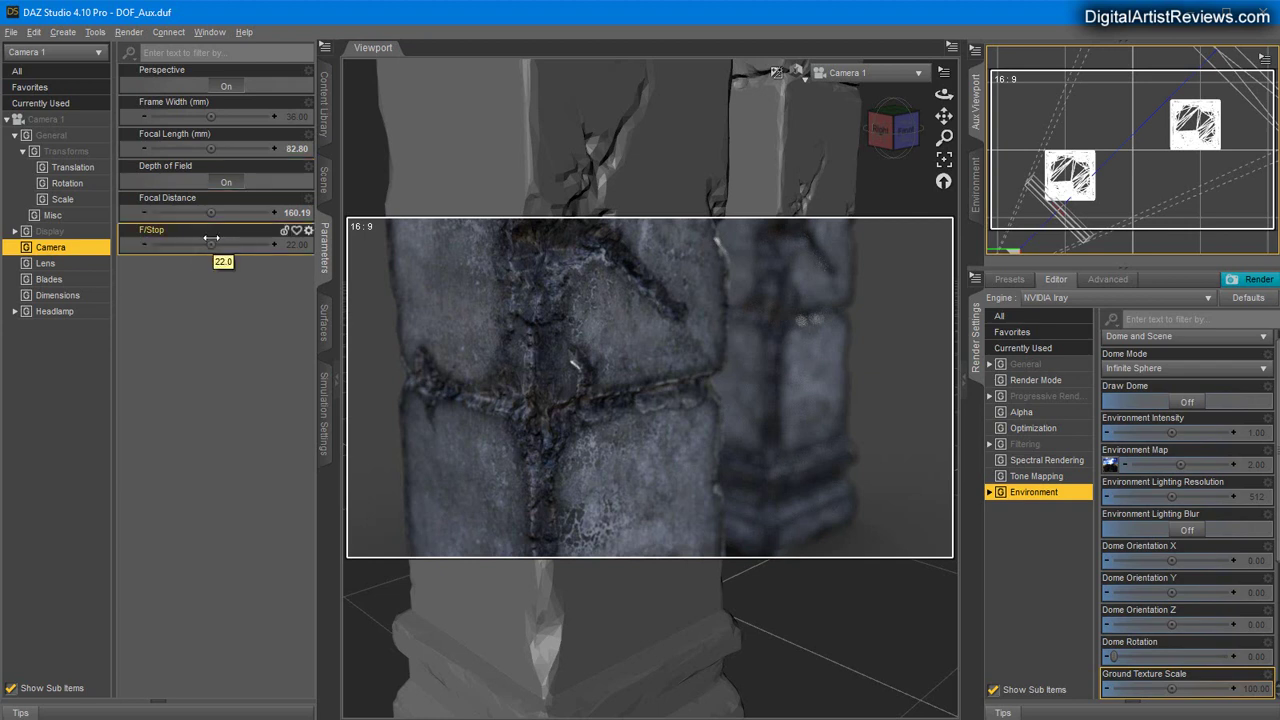
pyautogui.click(298, 244)
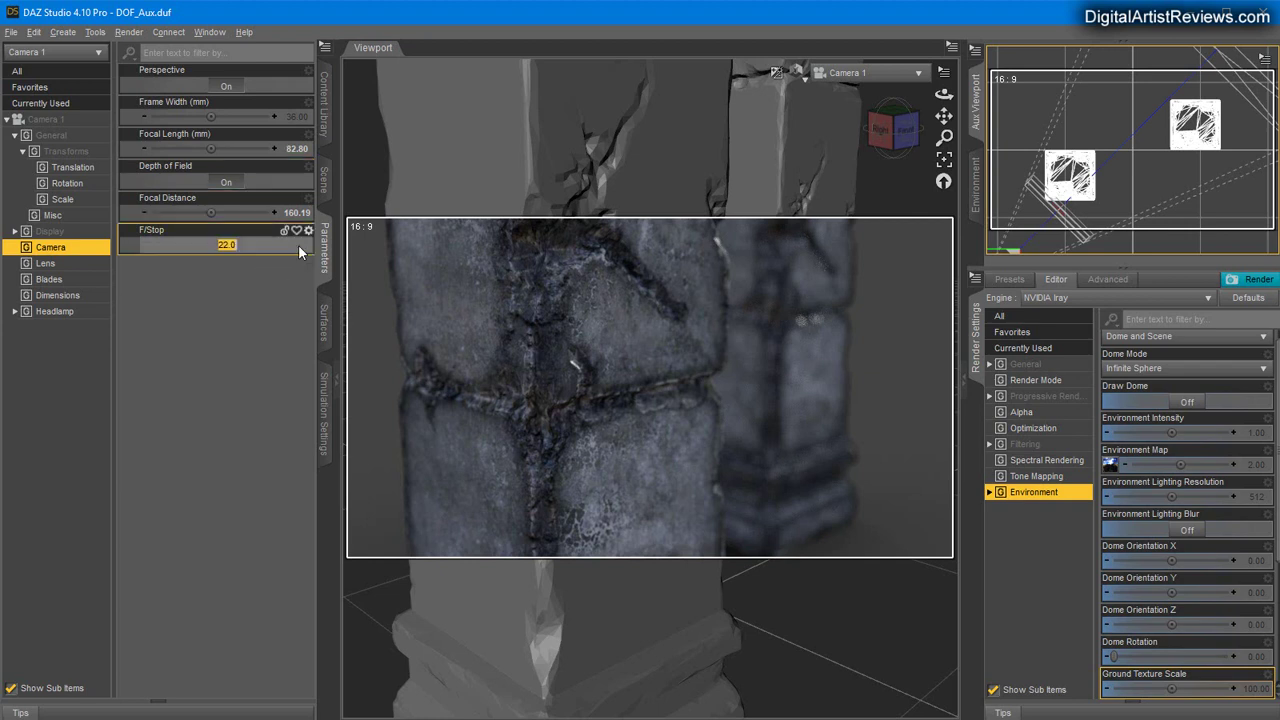
pyautogui.write('10')
pyautogui.press('Return')
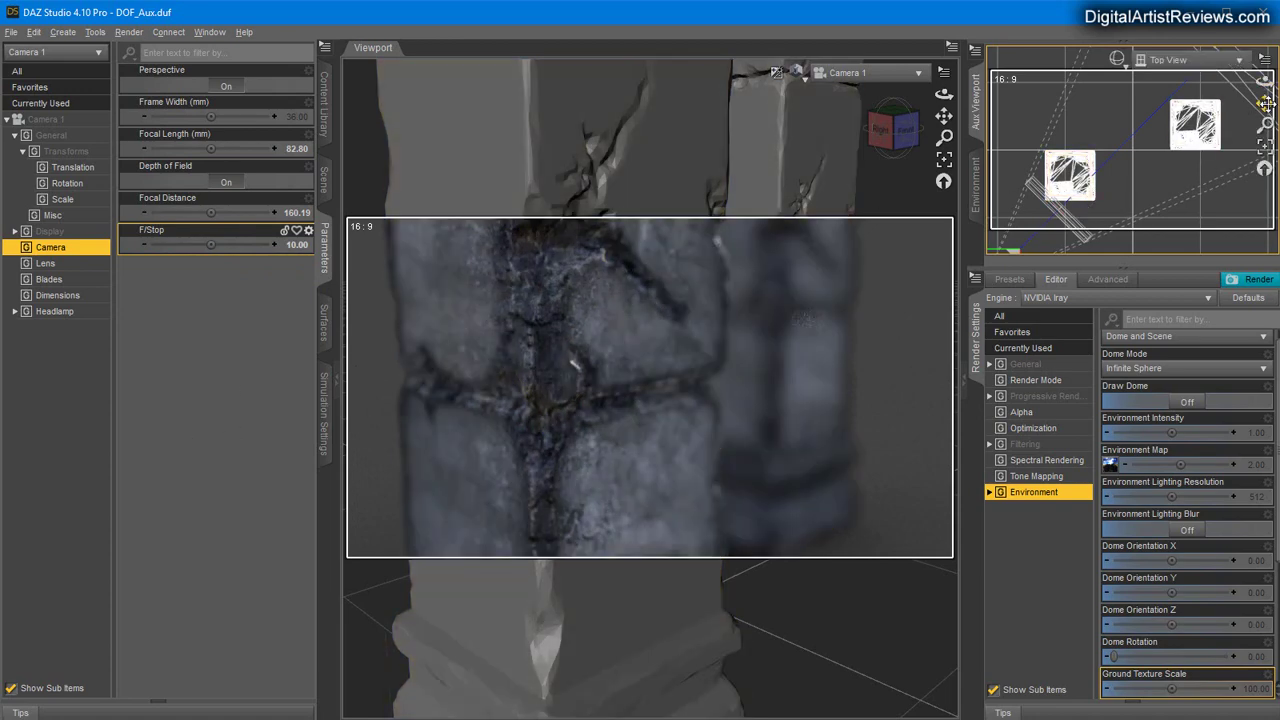
pyautogui.moveTo(1266, 104); pyautogui.dragTo(1279, 51)
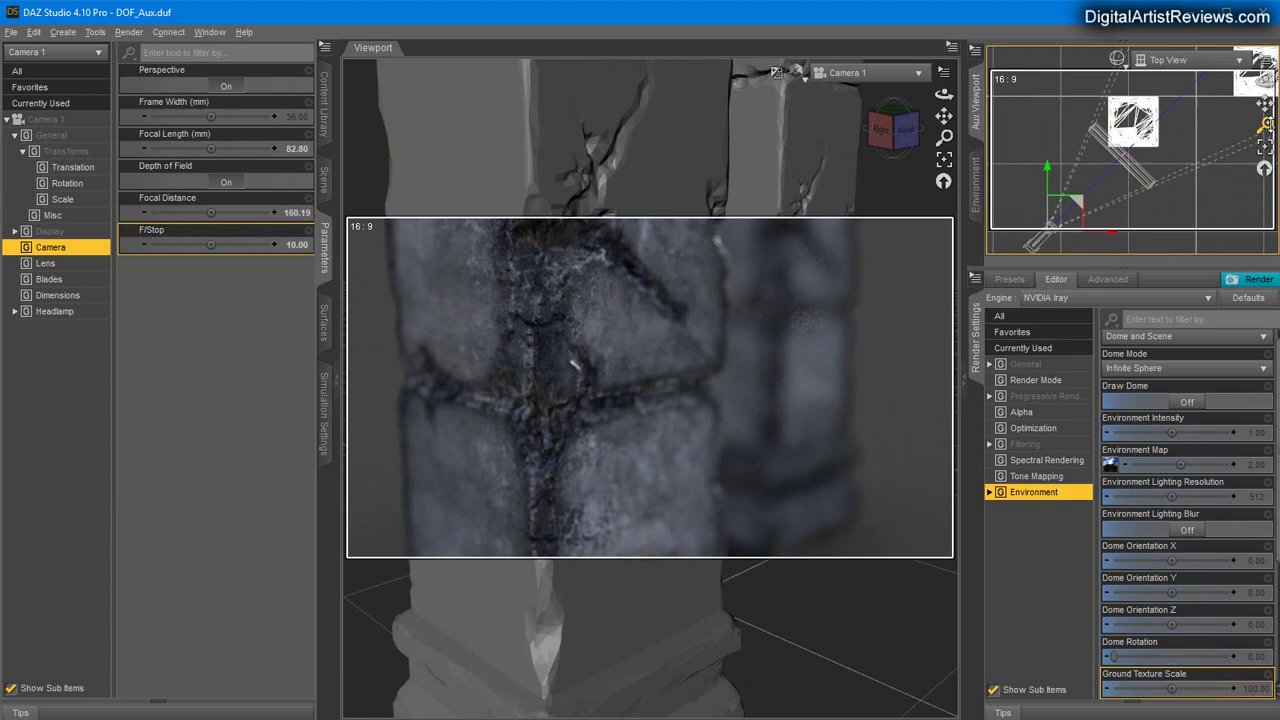
# Step: Zoom the Aux Viewport's top view in on the focal zone, bring Camera 1's Focal Distance to about 157.9 and set F/Stop to 20
pyautogui.moveTo(1266, 124); pyautogui.dragTo(1266, 140)
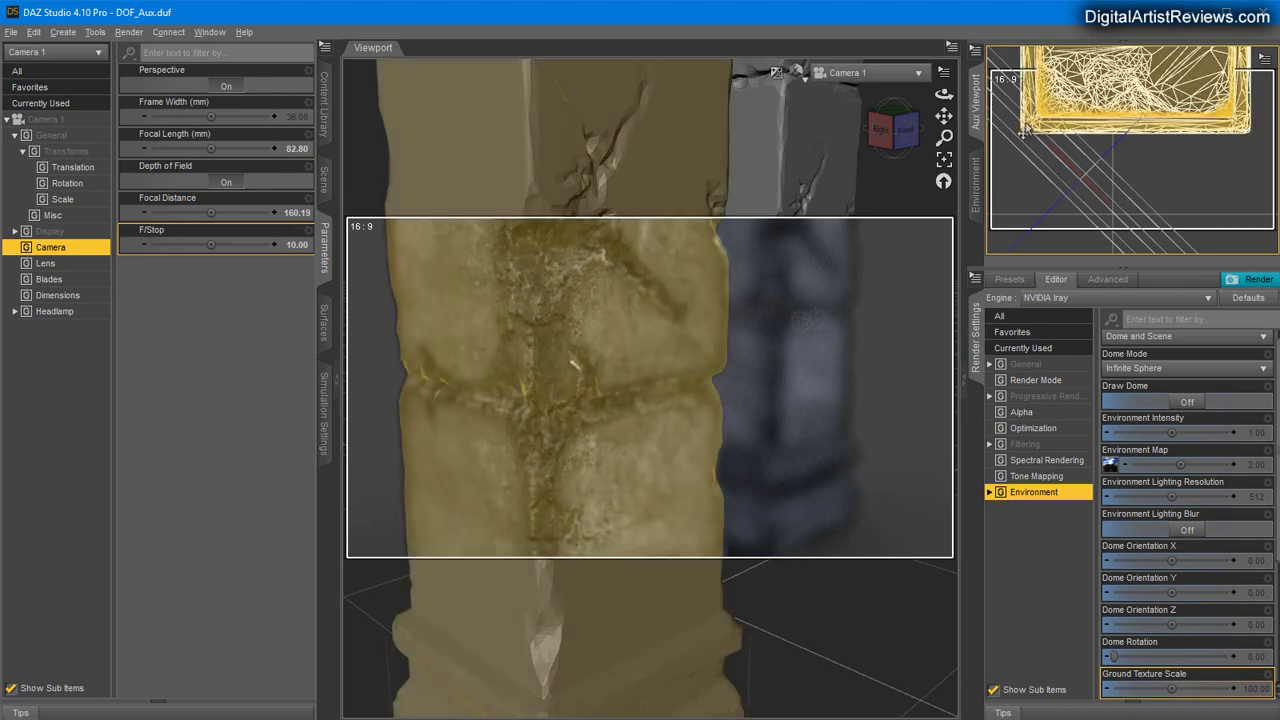
pyautogui.moveTo(211, 212); pyautogui.dragTo(203, 212)
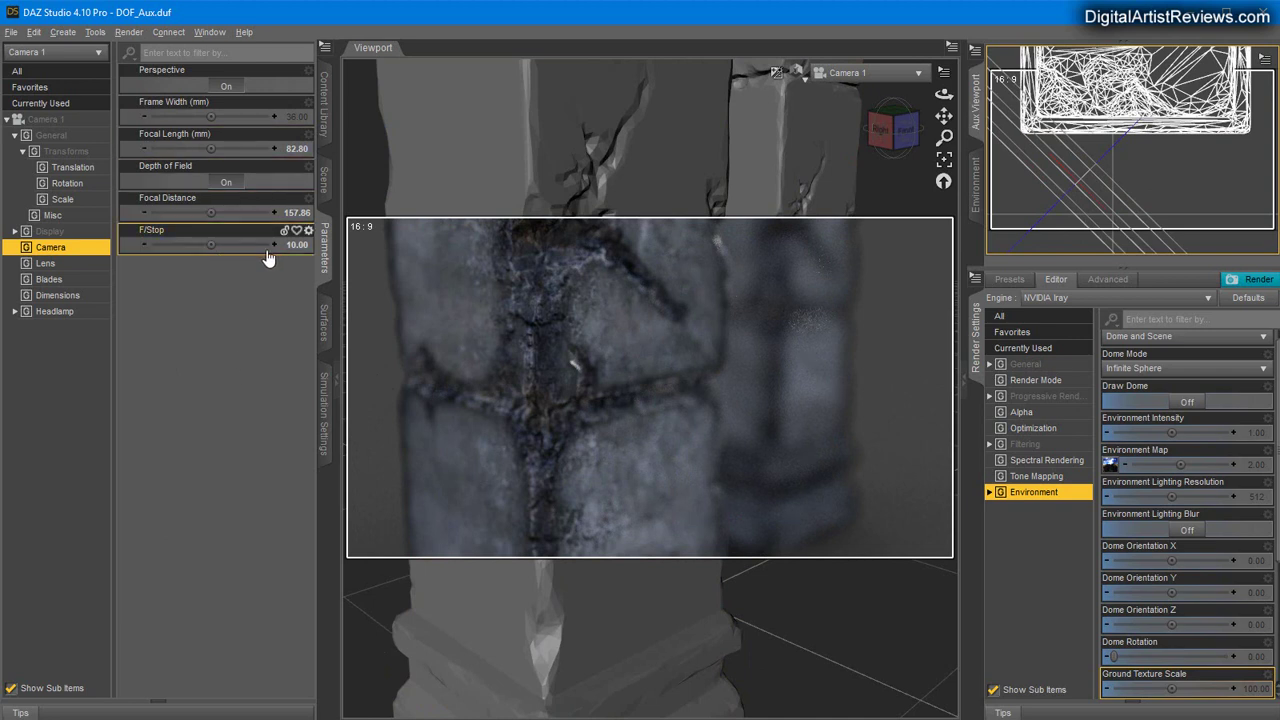
pyautogui.click(292, 244)
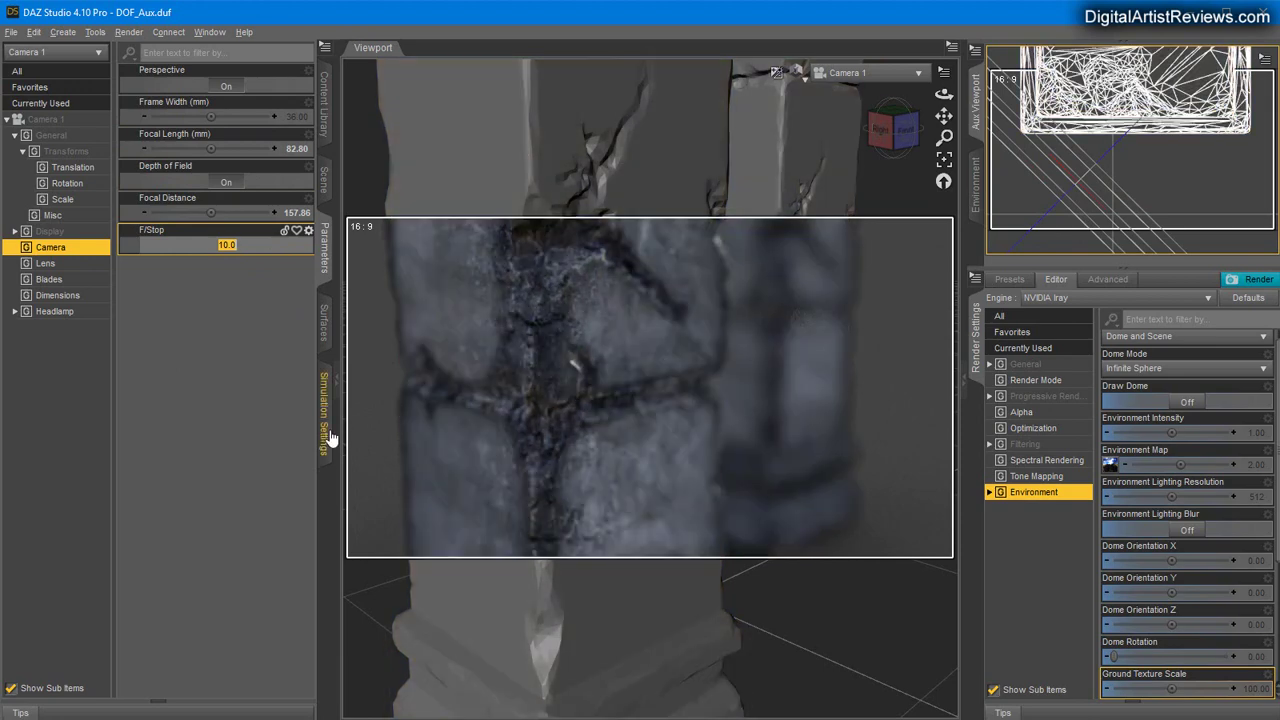
pyautogui.press('Return')
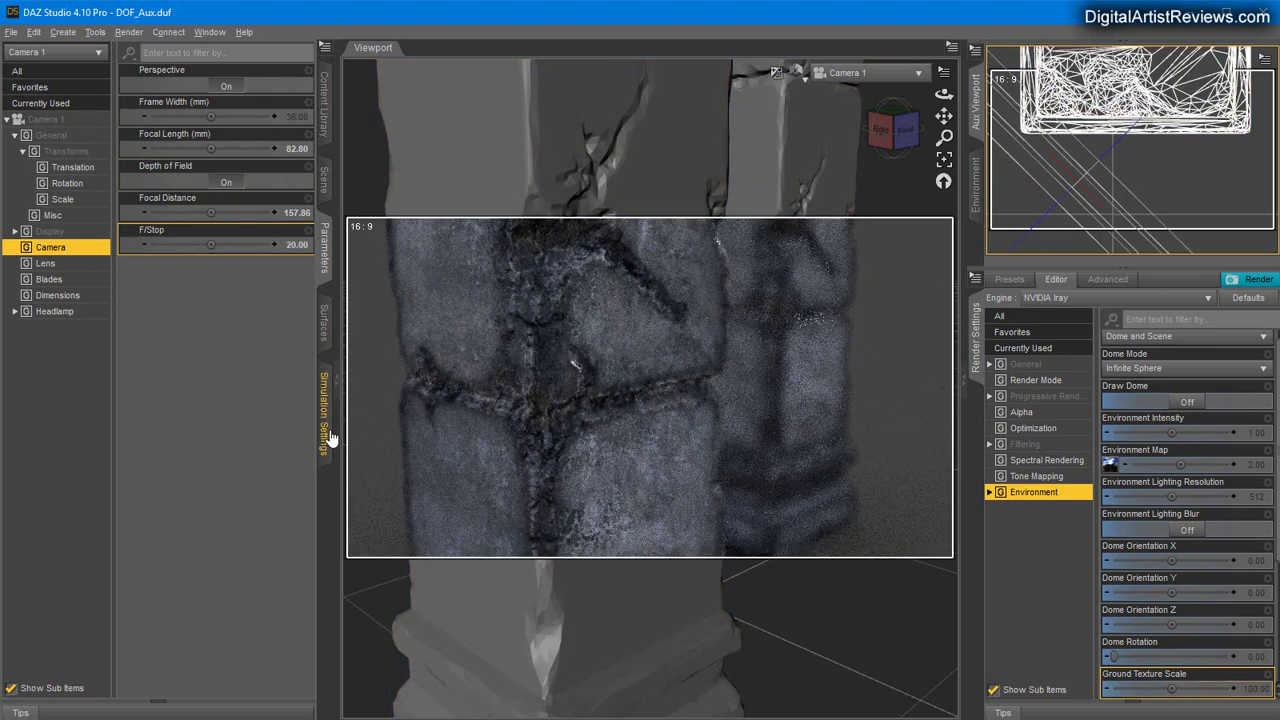
# Step: Set Camera 1's F/Stop to 50 and check the sharpness of both columns
pyautogui.click(285, 243)
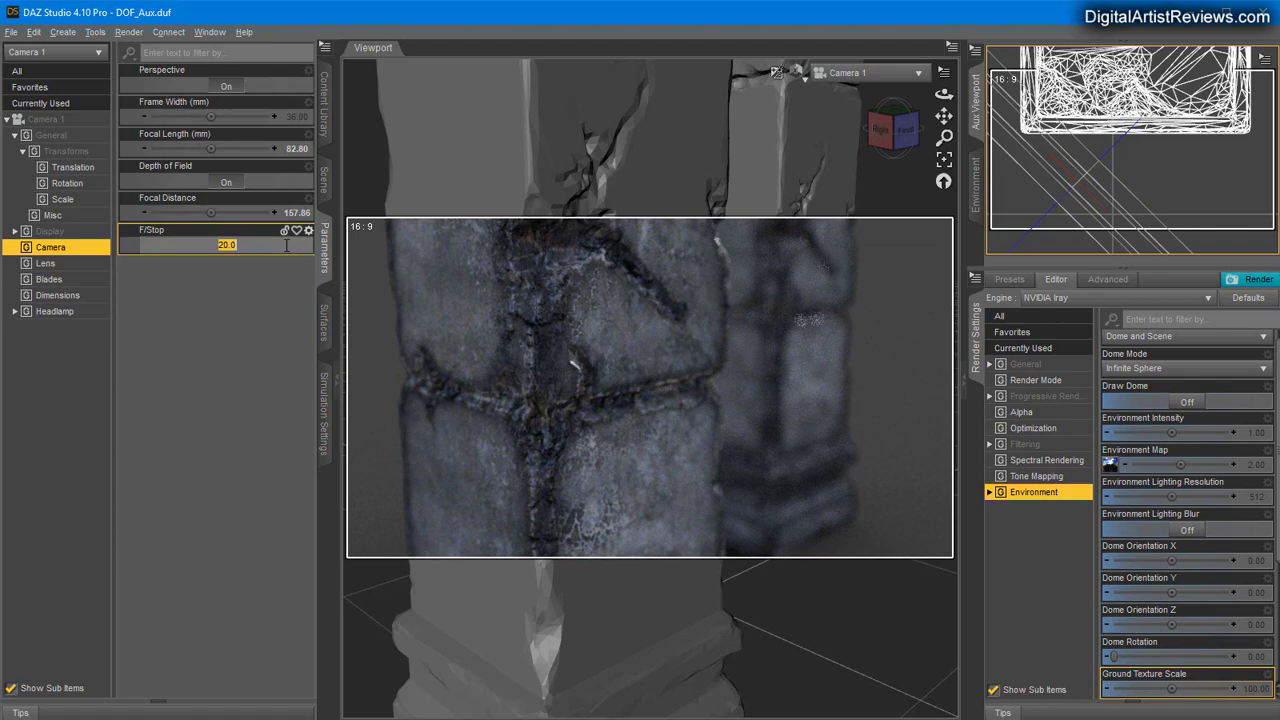
pyautogui.write('50')
pyautogui.press('Return')
pyautogui.click(646, 429)
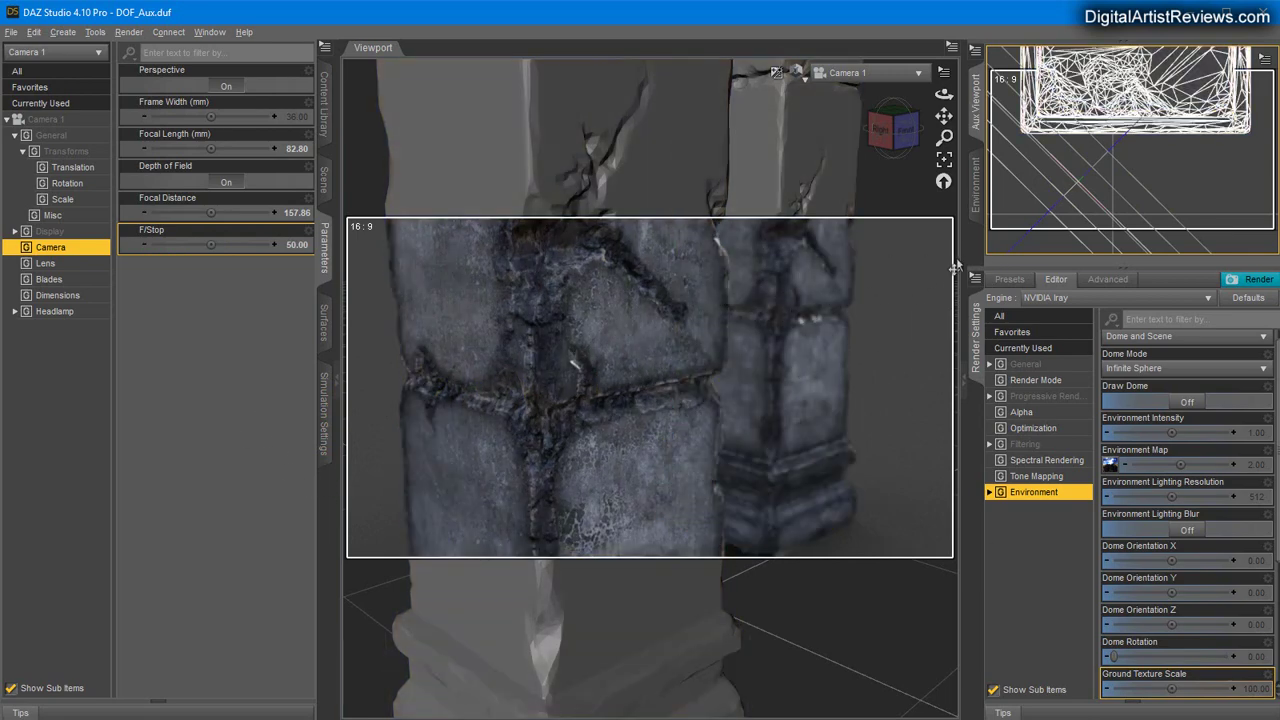
# Step: Dolly Camera 1 back to a Focal Distance of about 673 and frame the columns close up with a Focal Length of 388.8 mm
pyautogui.moveTo(944, 137); pyautogui.dragTo(944, 242)
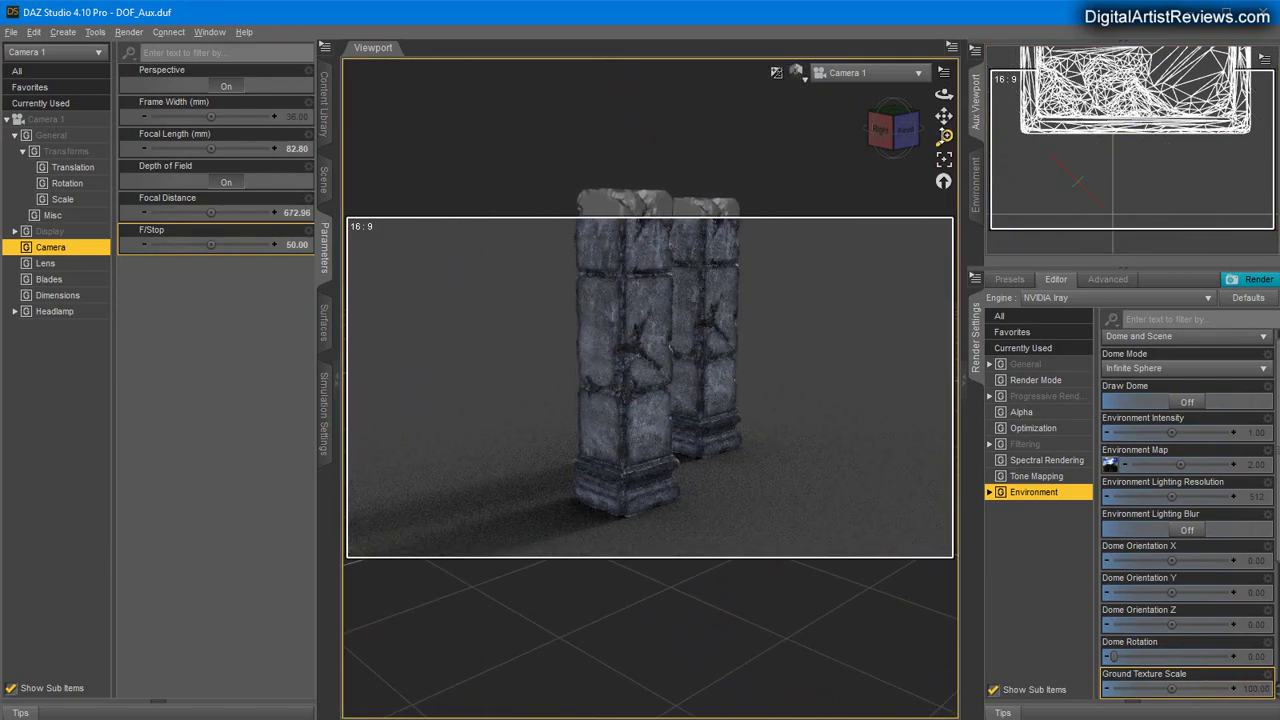
pyautogui.moveTo(944, 137); pyautogui.dragTo(944, 75)
pyautogui.moveTo(944, 75); pyautogui.dragTo(944, 20, button='right')
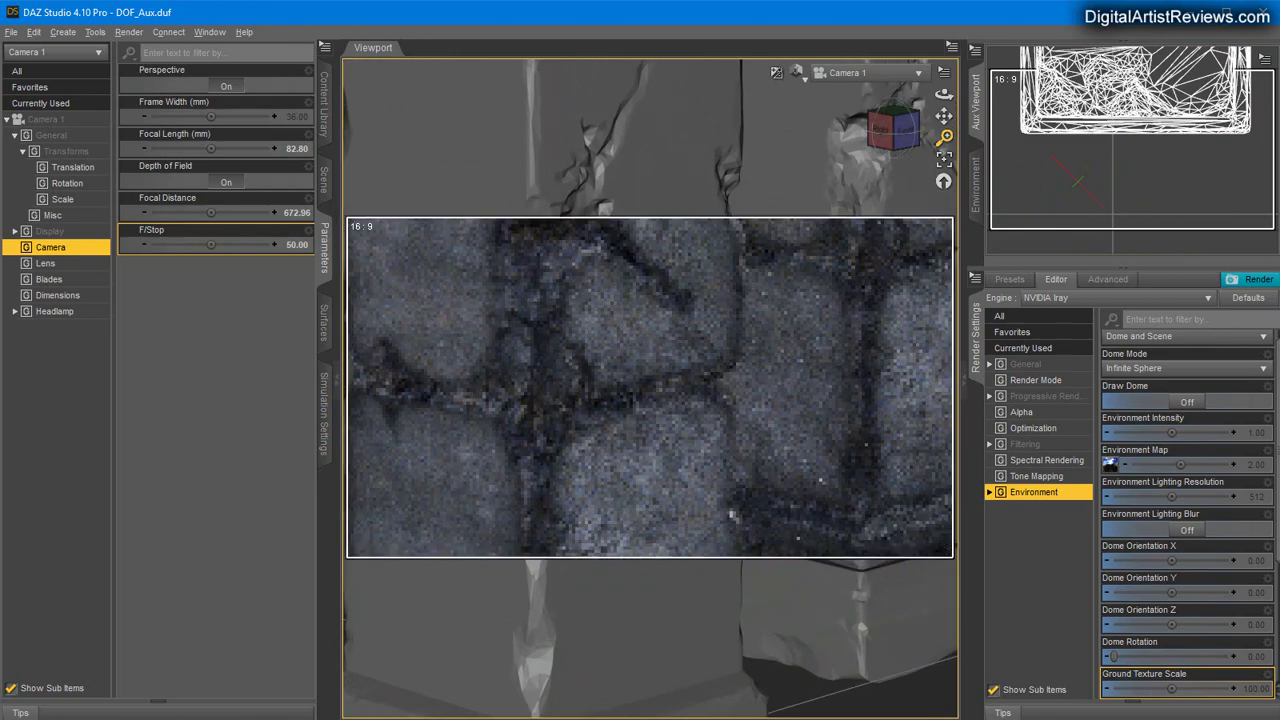
pyautogui.moveTo(944, 116); pyautogui.dragTo(952, 170)
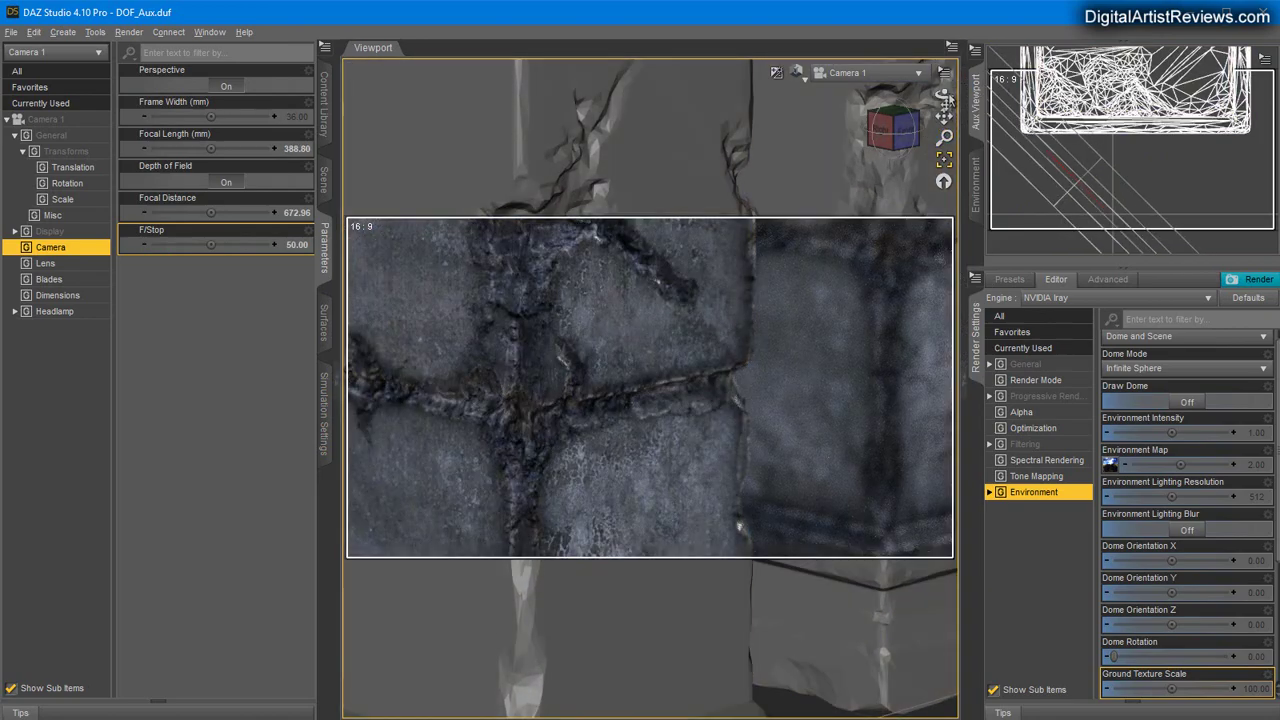
pyautogui.moveTo(944, 94); pyautogui.dragTo(423, 263)
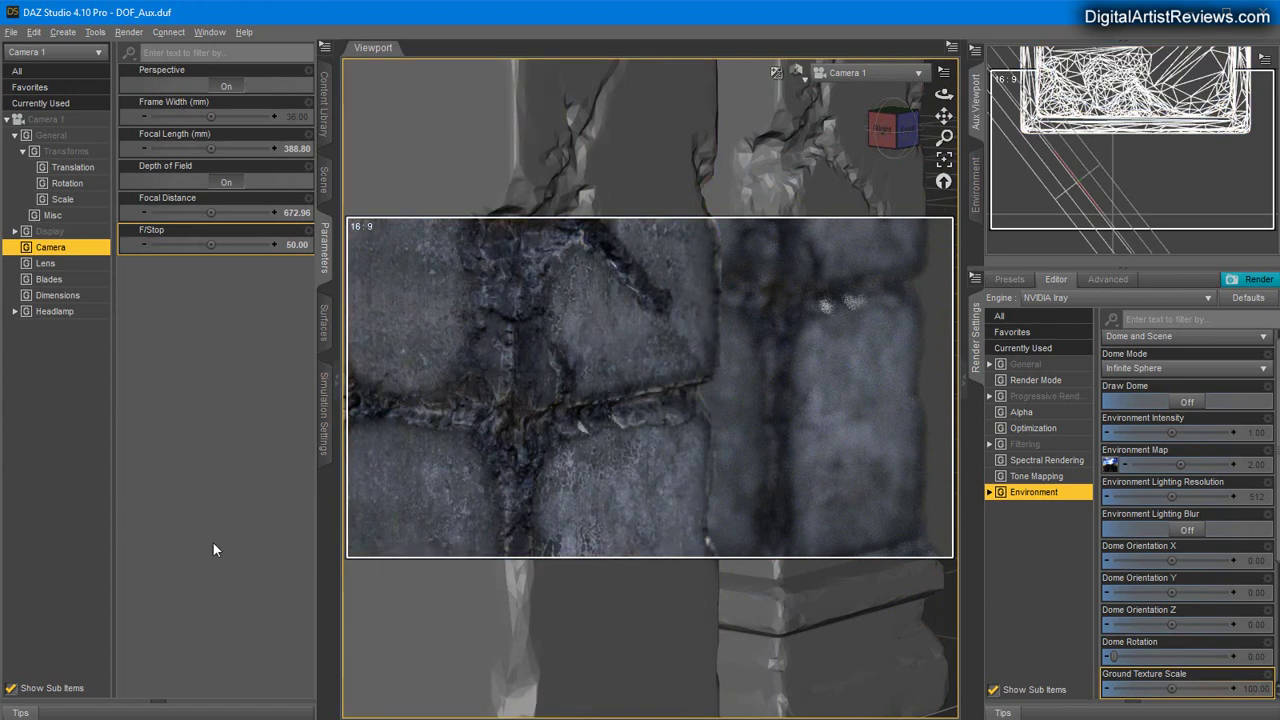
# Step: Set Camera 1's F/Stop to 20 and widen its Focal Length to 149.6 mm
pyautogui.click(863, 354)
pyautogui.doubleClick(293, 245)
pyautogui.write('20')
pyautogui.press('Return')
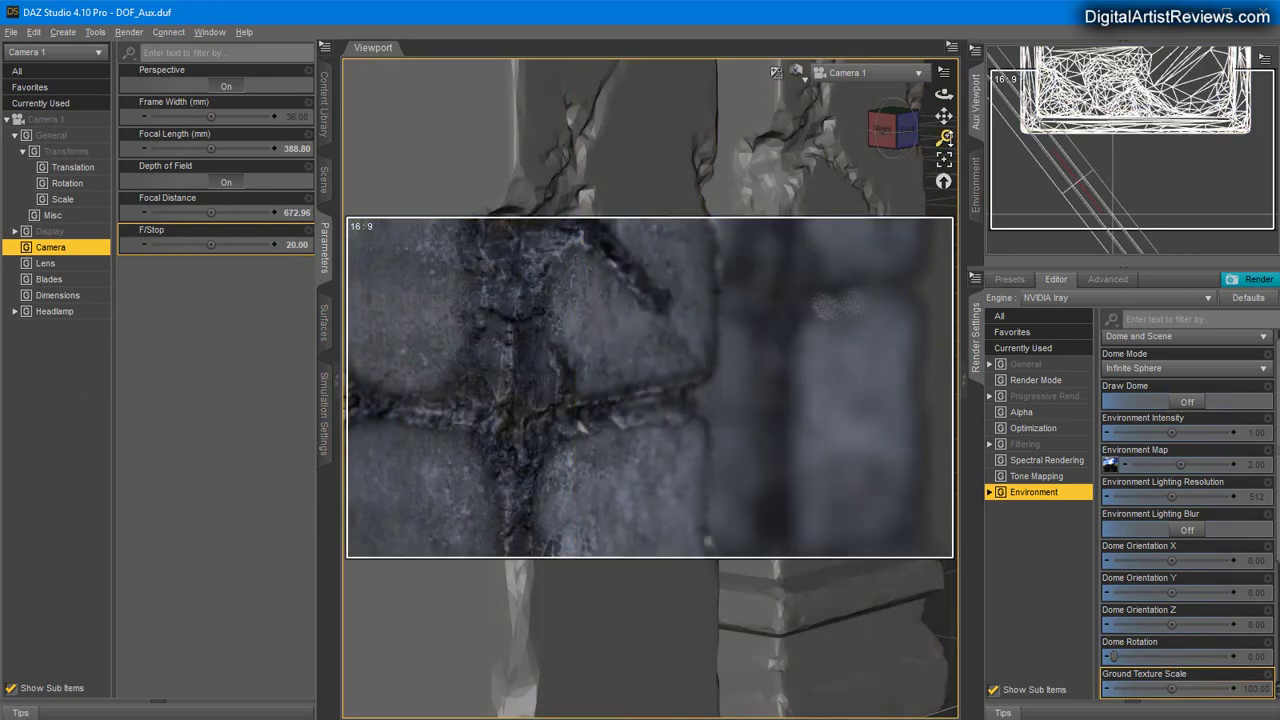
pyautogui.moveTo(944, 137); pyautogui.dragTo(101, 452)
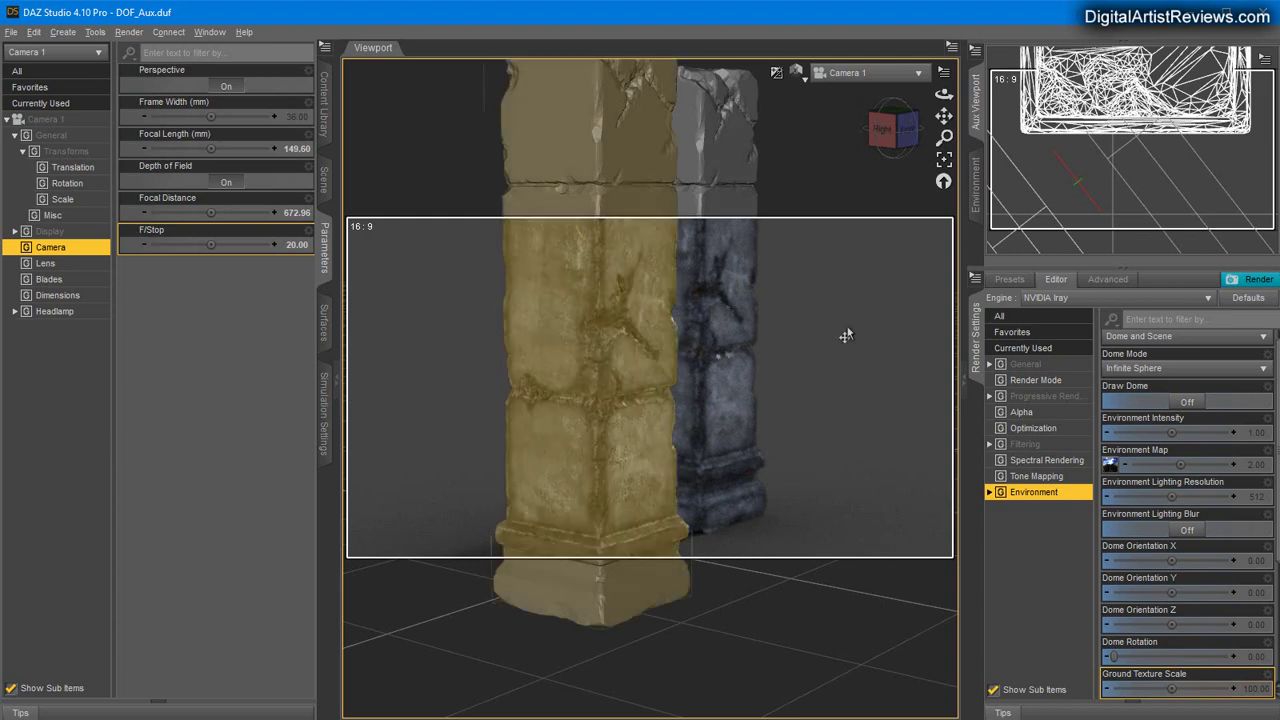
# Step: Switch the Aux Viewport to Perspective View and angle it down on both columns
pyautogui.click(1160, 130)
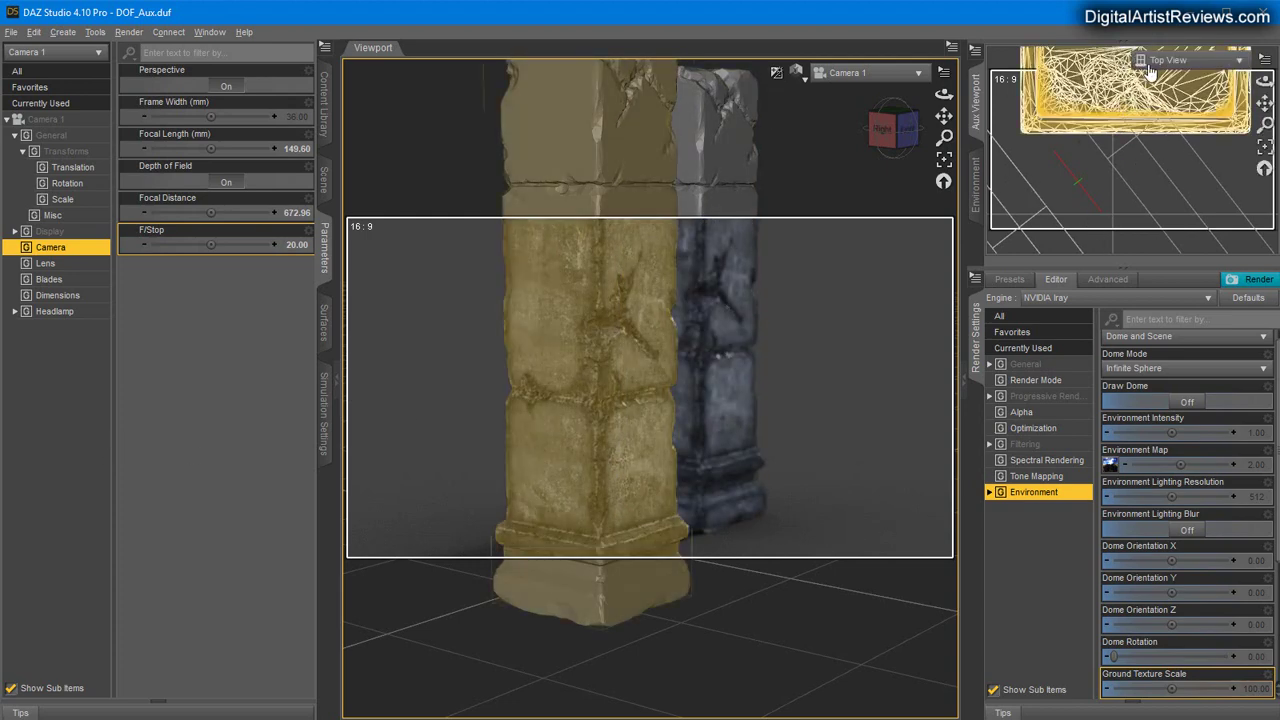
pyautogui.click(1127, 73)
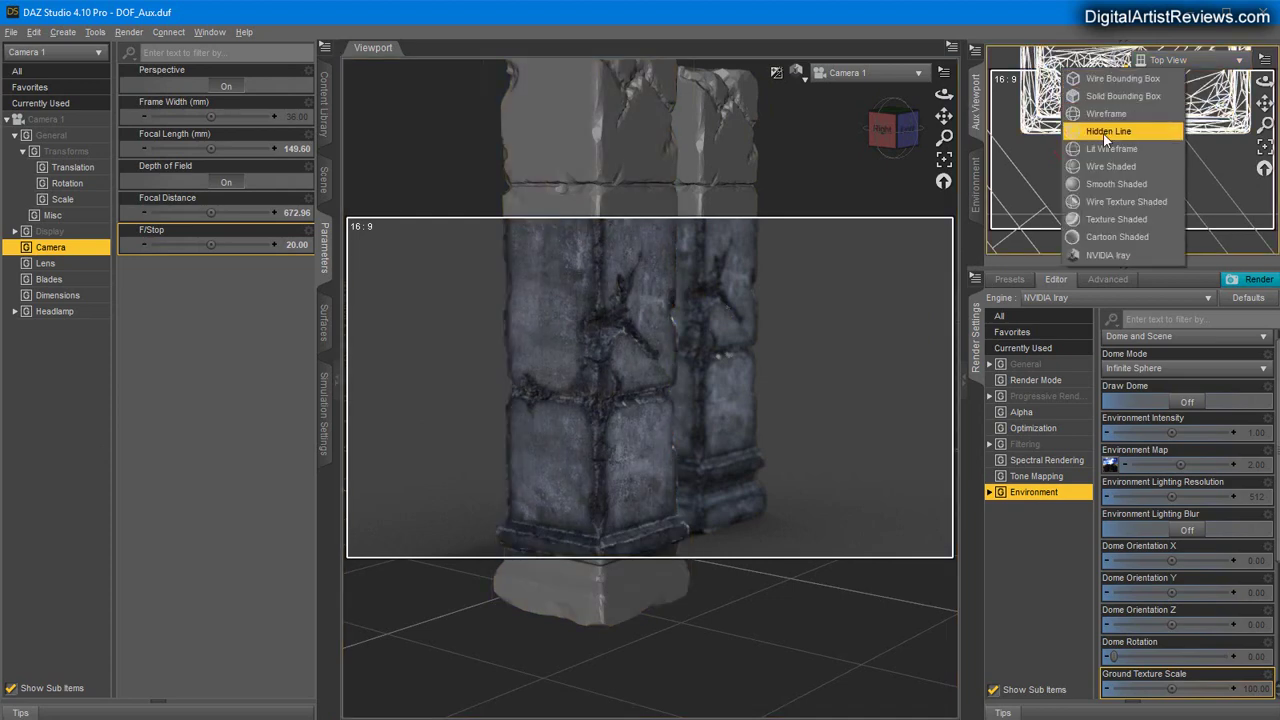
pyautogui.click(1064, 25)
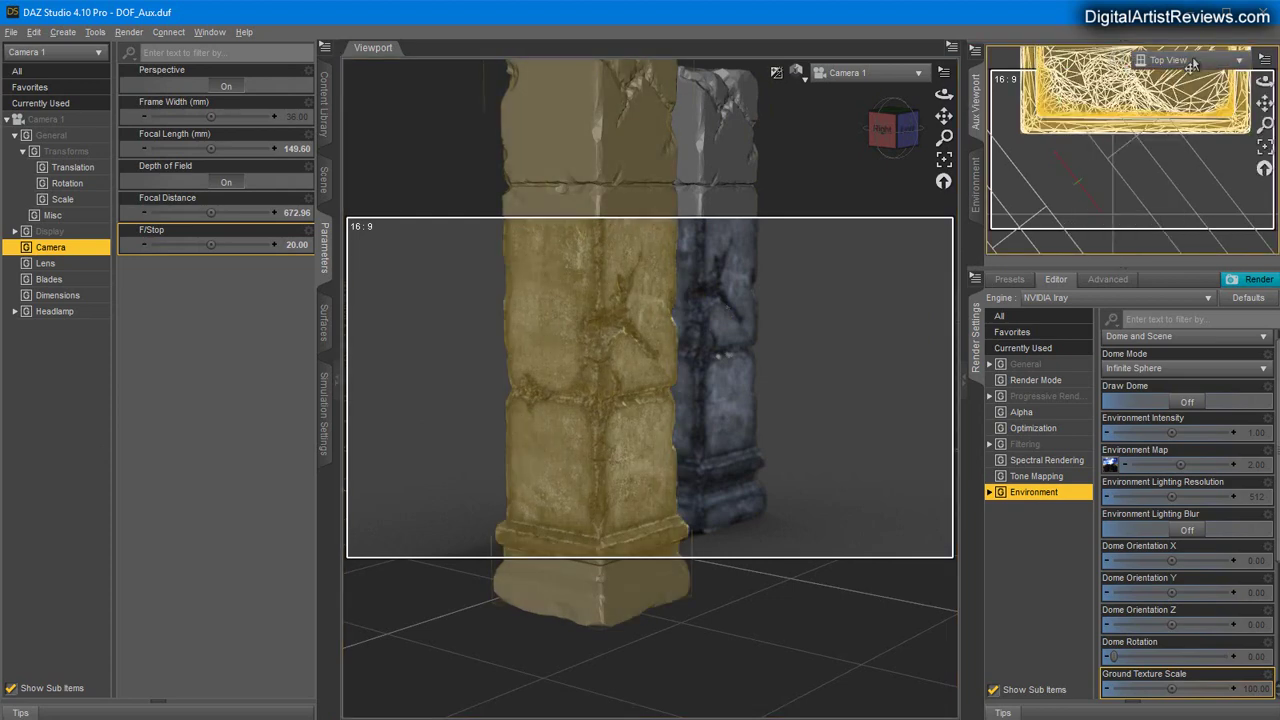
pyautogui.click(1194, 60)
pyautogui.click(1190, 68)
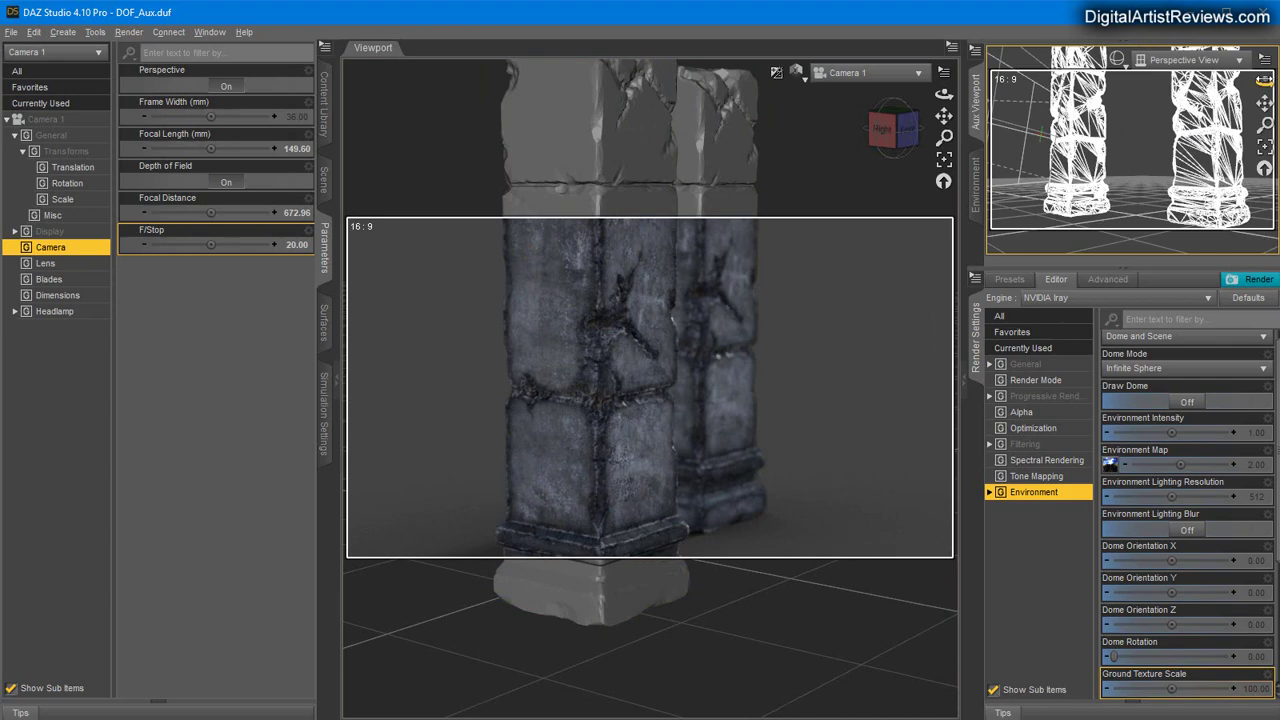
pyautogui.moveTo(1263, 84); pyautogui.dragTo(1263, 83)
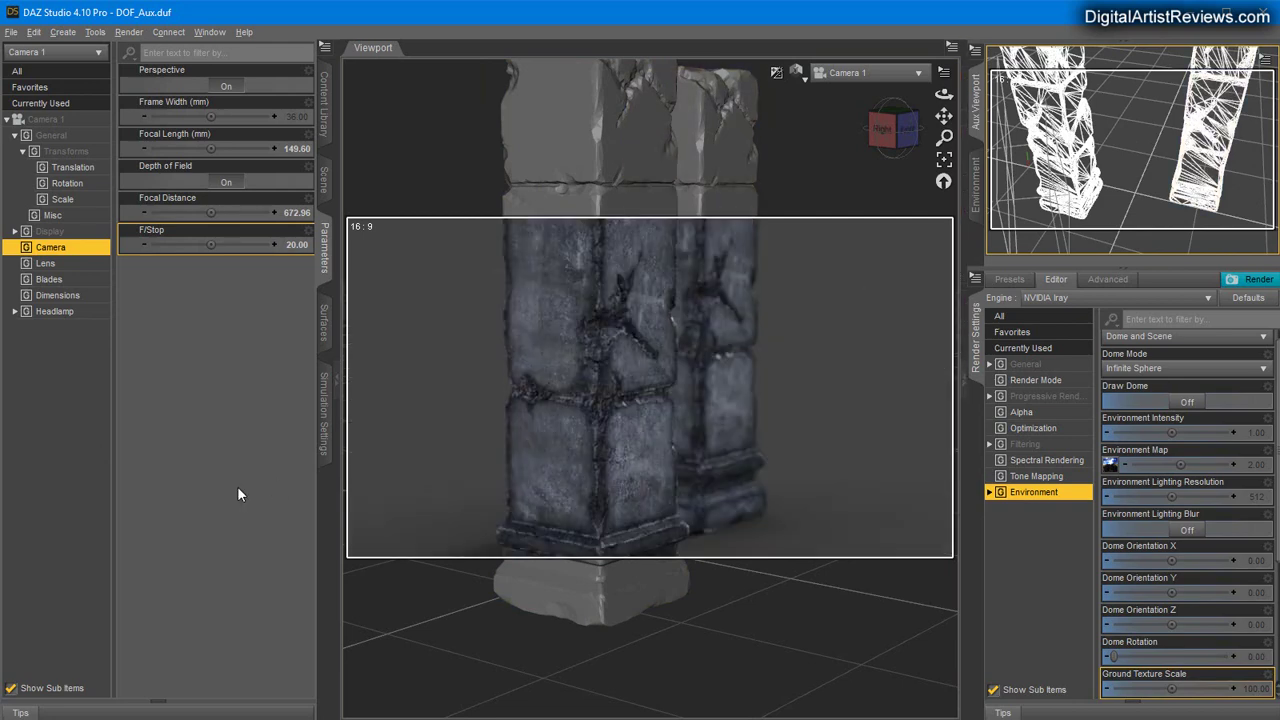
# Step: Set the Aux Viewport's shading to NVIDIA Iray and show Camera 1's view in it
pyautogui.click(505, 575)
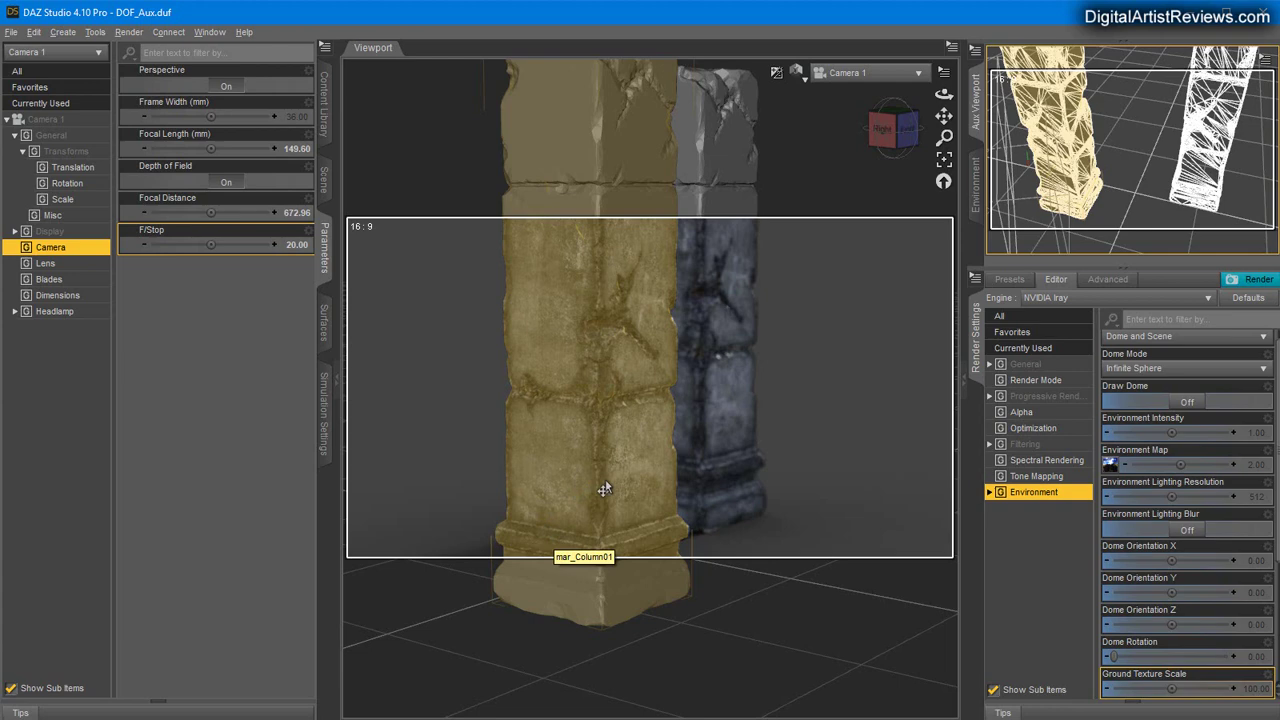
pyautogui.hotkey('ctrl', 'shift', 'a')
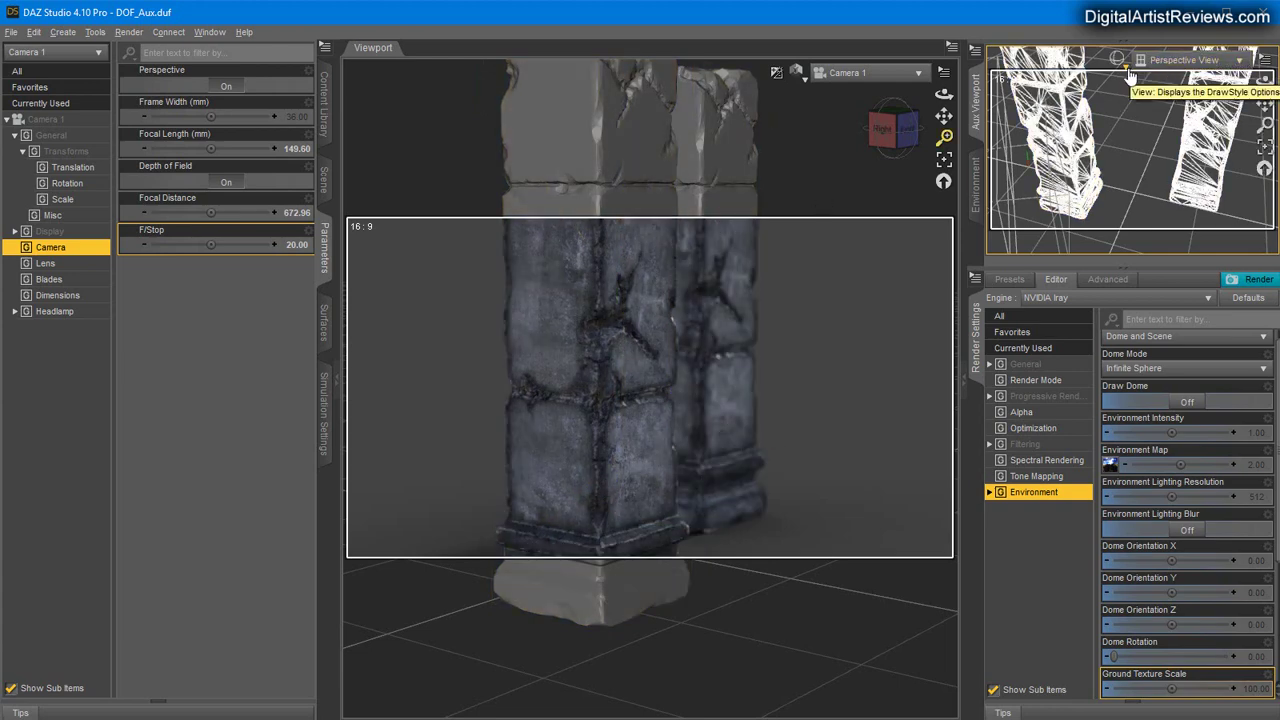
pyautogui.click(1117, 59)
pyautogui.click(1096, 253)
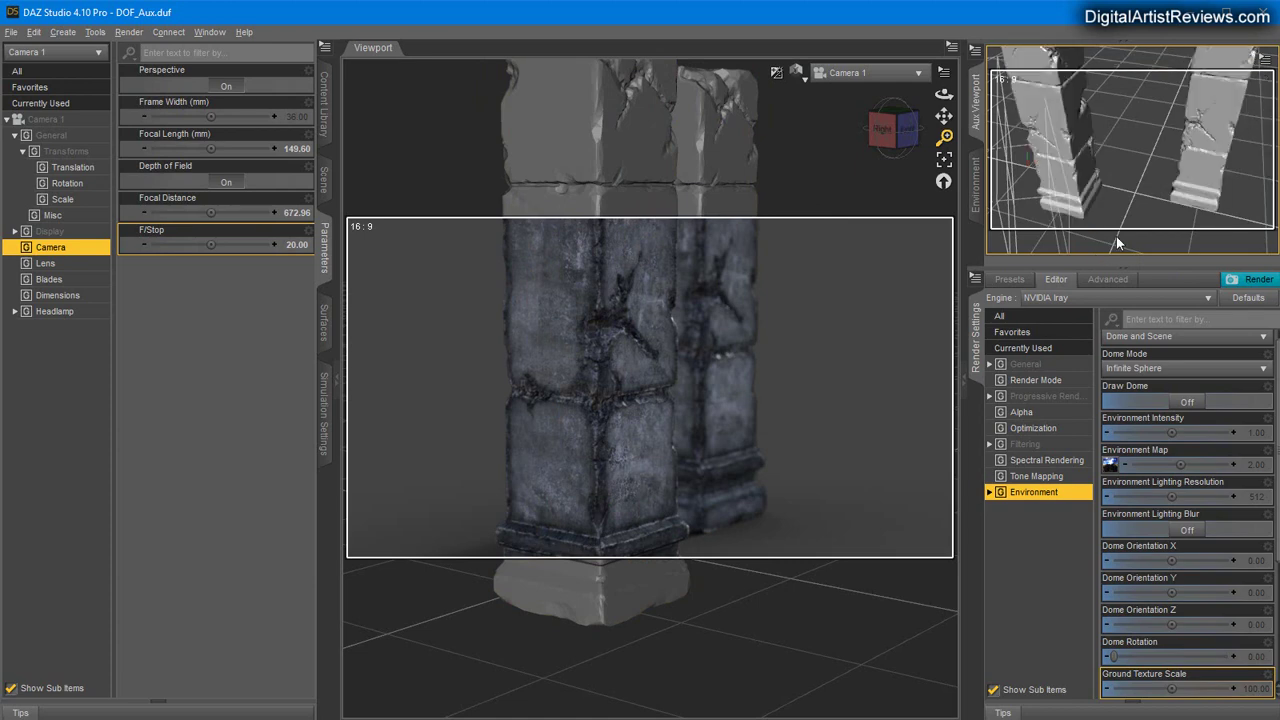
pyautogui.click(1172, 62)
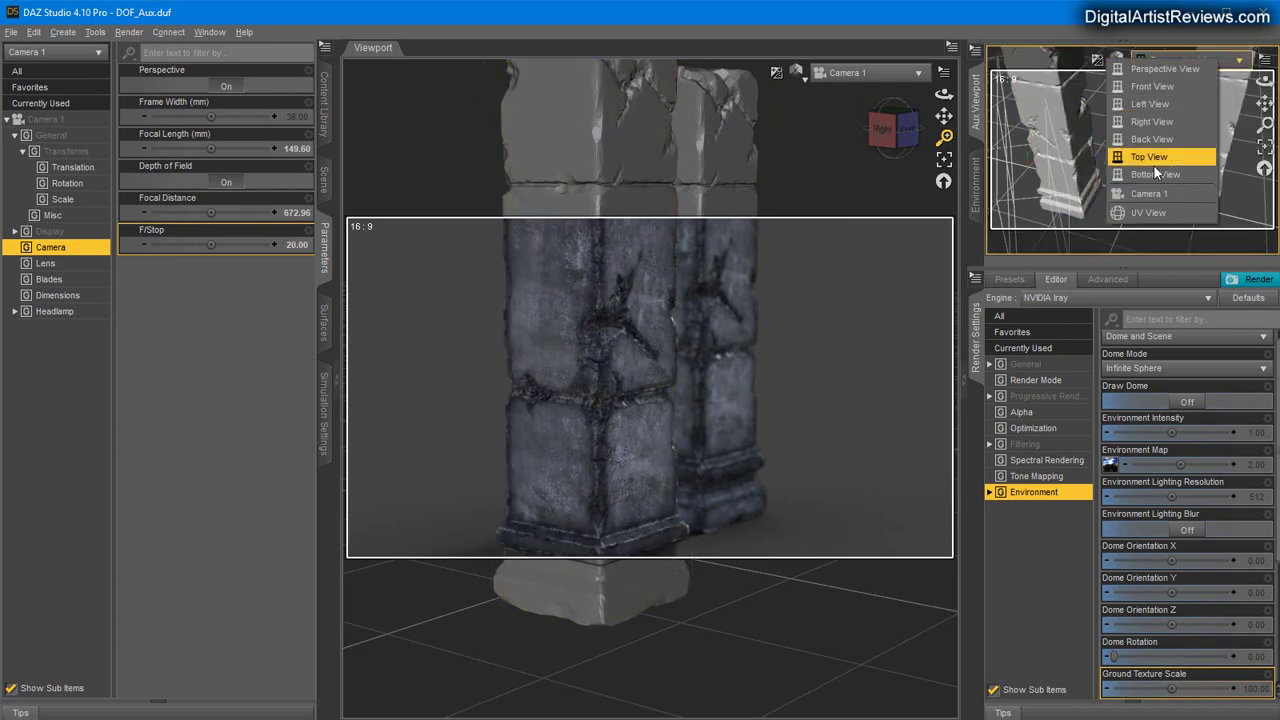
pyautogui.click(1147, 193)
# Step: Switch the main viewport to Perspective View with Hidden Line shading, looking down on both columns and Camera 1's focal zone
pyautogui.click(851, 76)
pyautogui.click(849, 82)
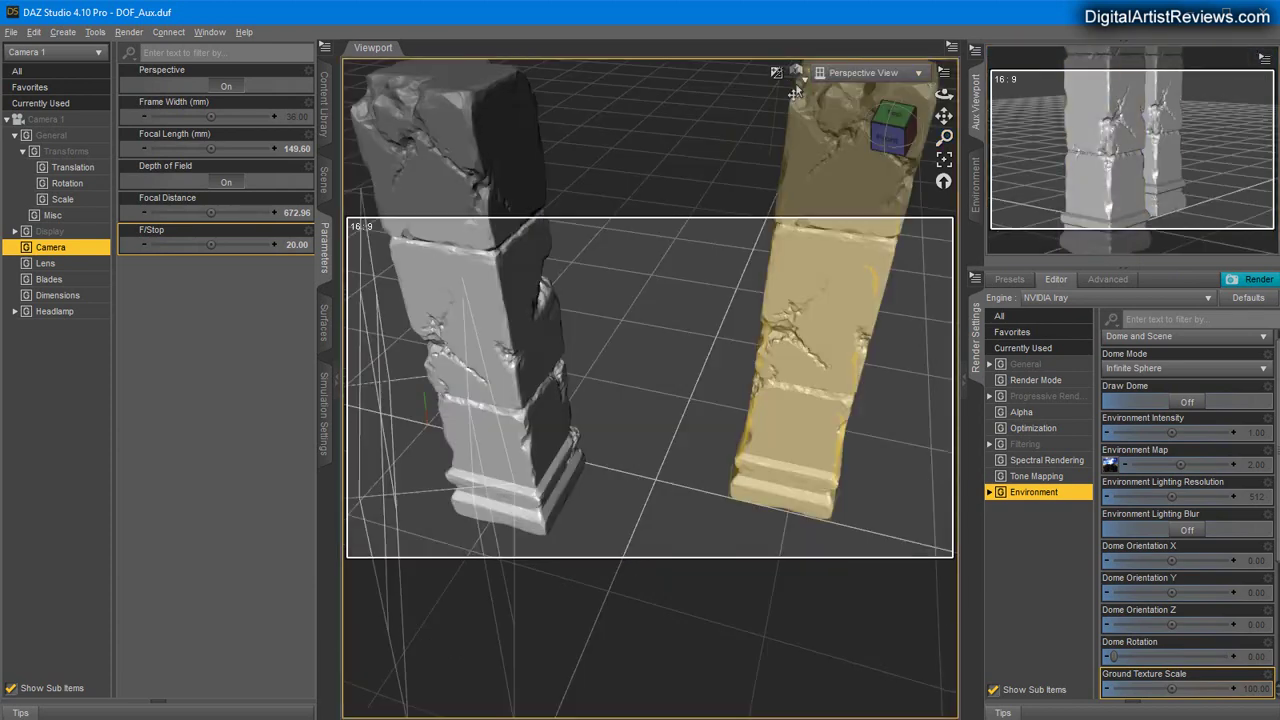
pyautogui.click(796, 73)
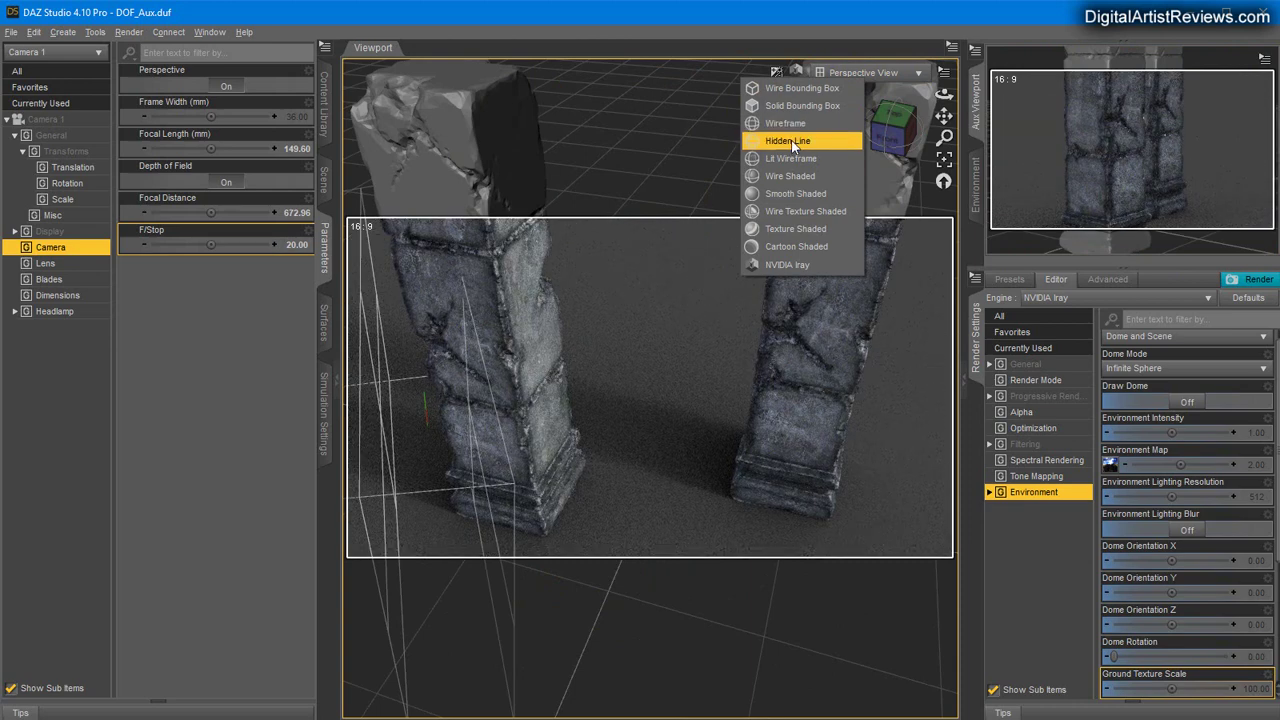
pyautogui.click(797, 140)
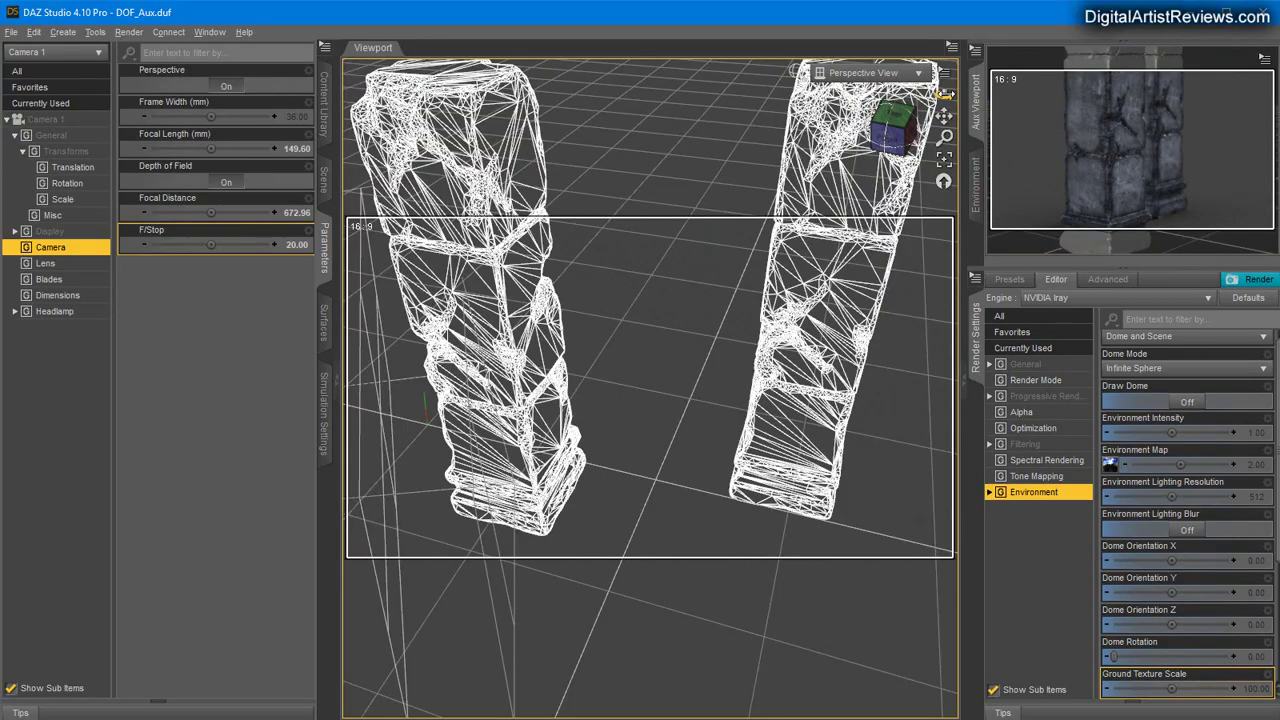
pyautogui.moveTo(944, 92); pyautogui.dragTo(930, 95)
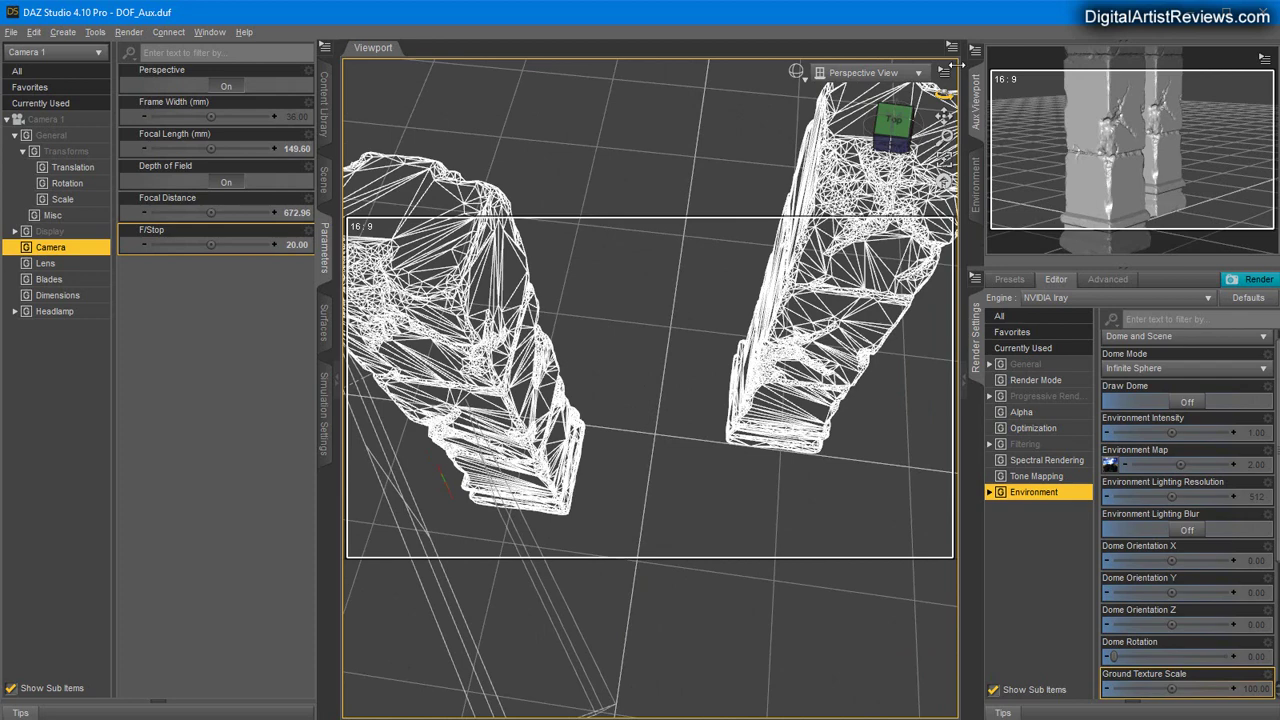